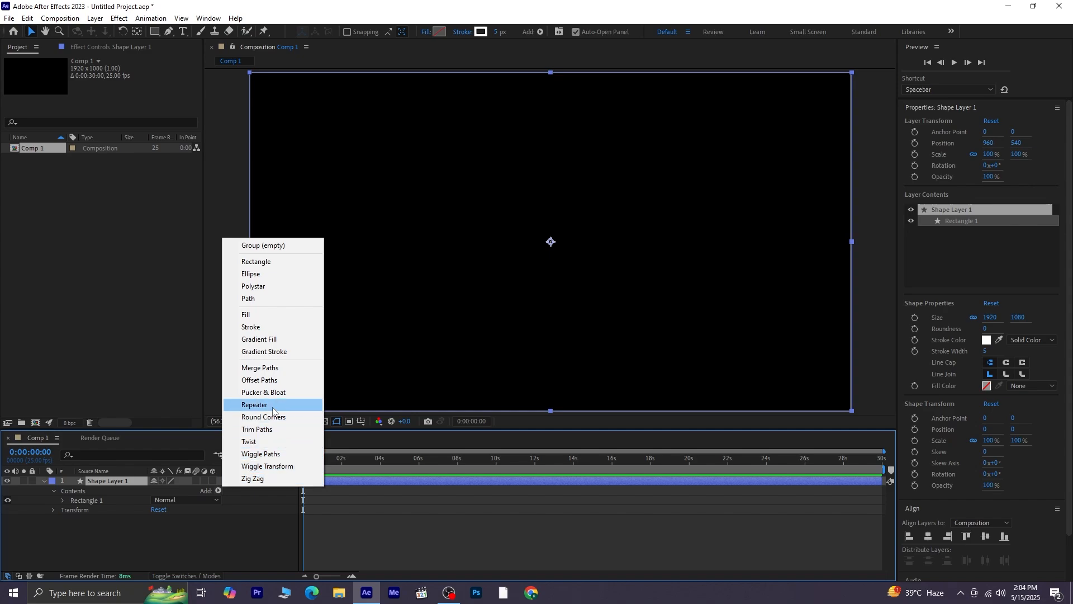
# Add a Repeater to the rectangle in Shape Layer 1 and set its copies to 100
pyautogui.click(257, 404)
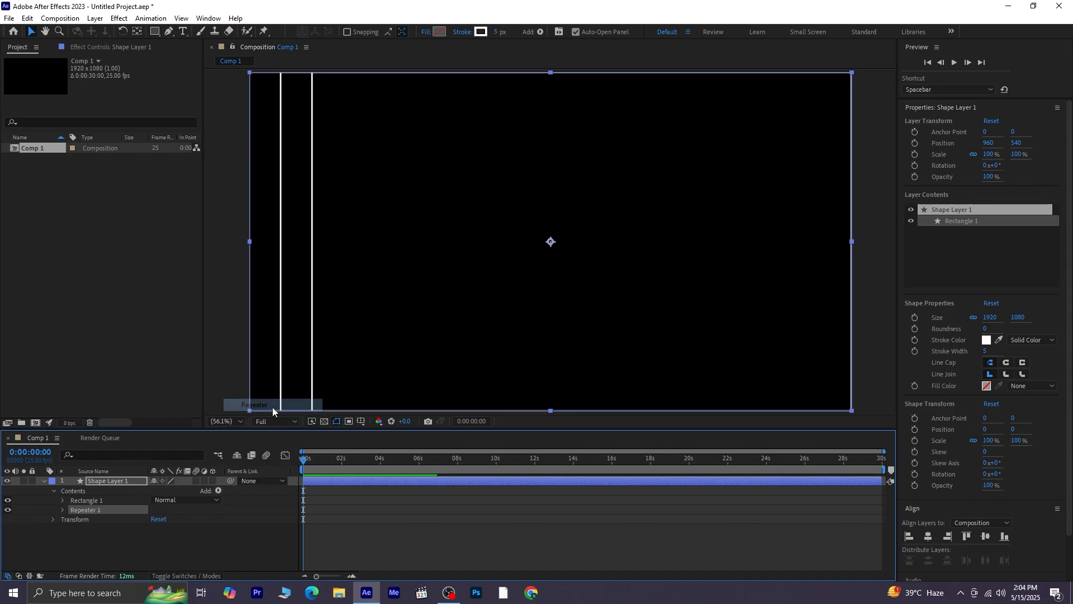
pyautogui.click(63, 509)
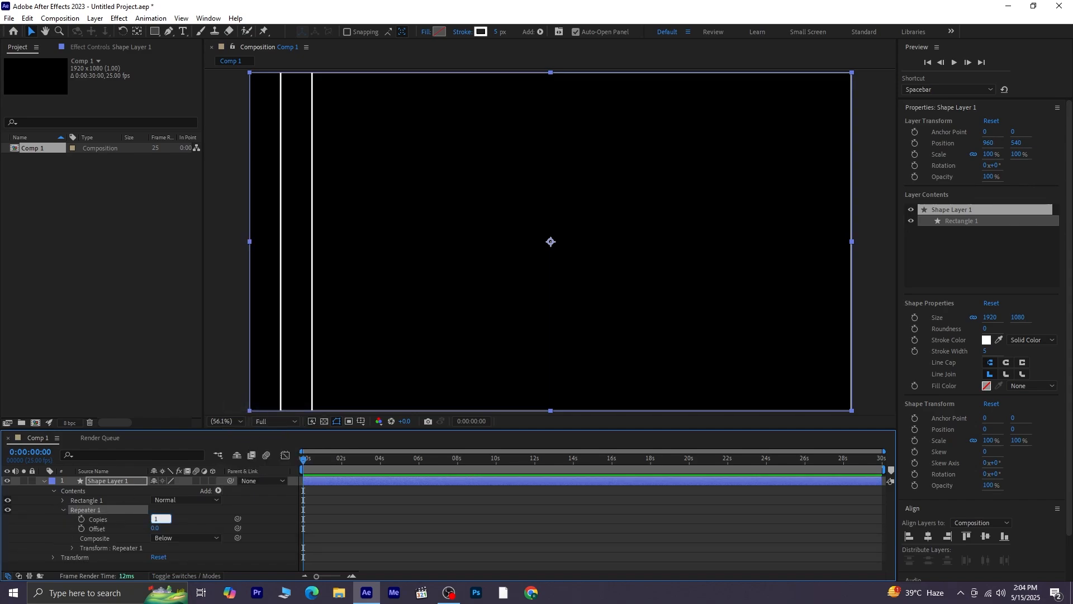
pyautogui.write('100')
pyautogui.press('Return')
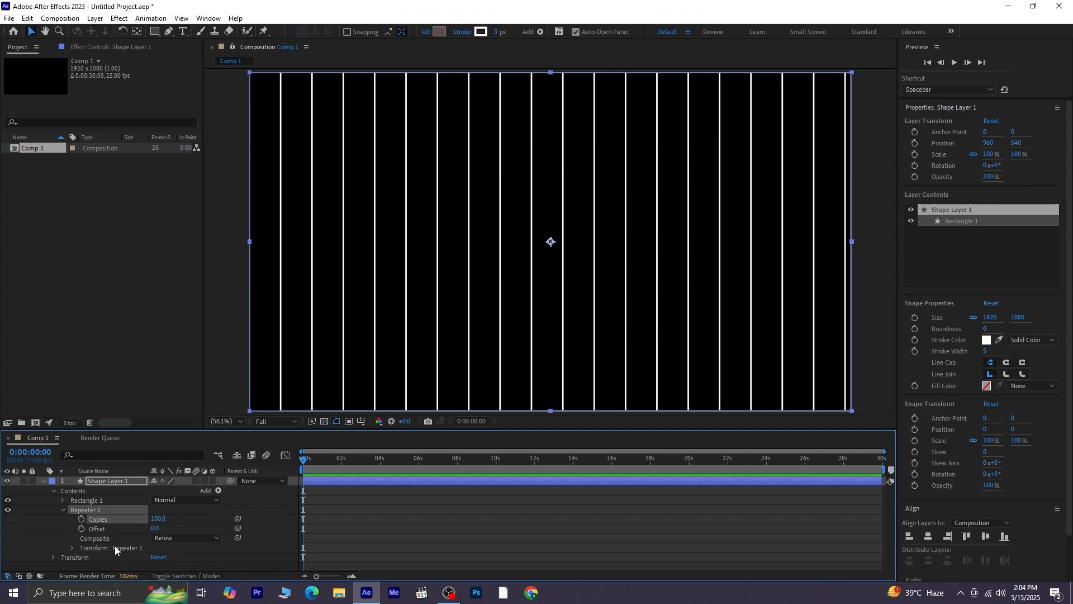
# Set the horizontal position in the rectangle repeater's transform to 0
pyautogui.click(71, 548)
pyautogui.scroll(-2, 149, 544)
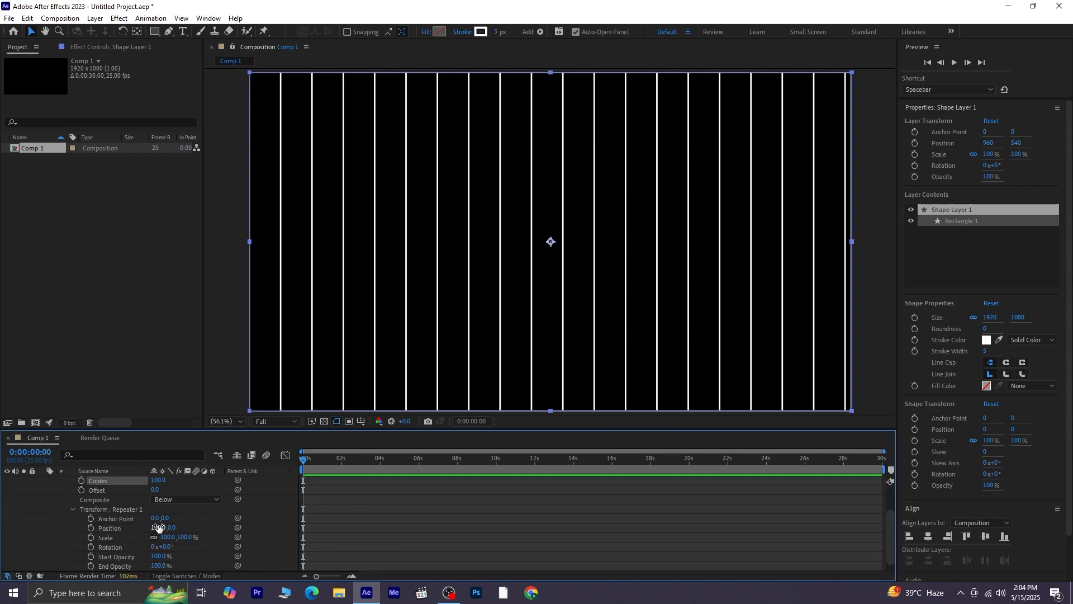
pyautogui.click(156, 527)
pyautogui.write('0')
pyautogui.press('Return')
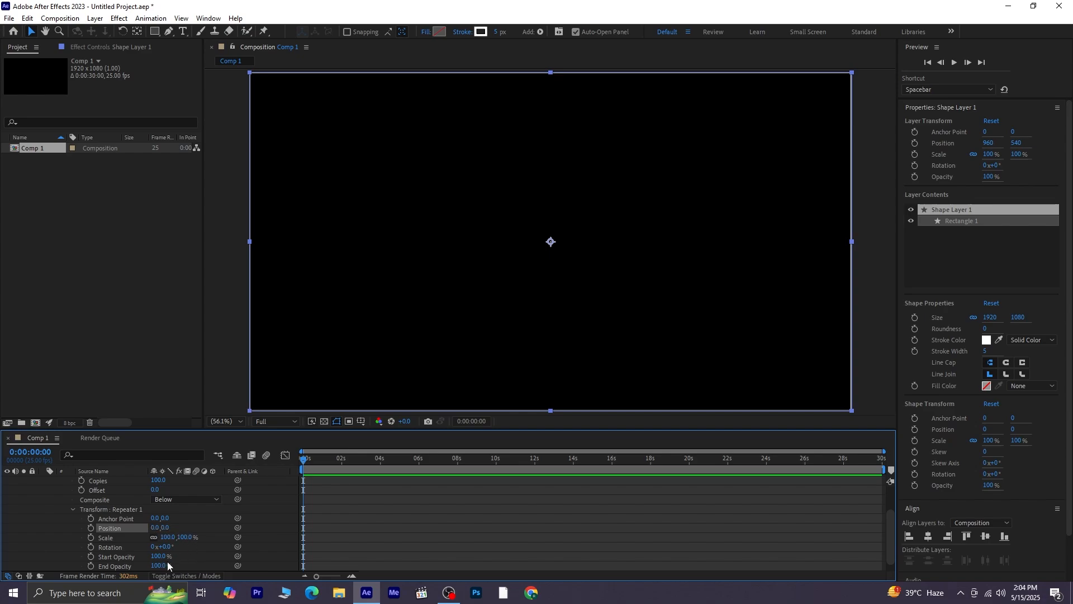
# Scale the rectangle repeater's copies down to 75% so they nest toward the centre, and collapse its transform properties
pyautogui.scroll(-1, 167, 561)
pyautogui.click(184, 528)
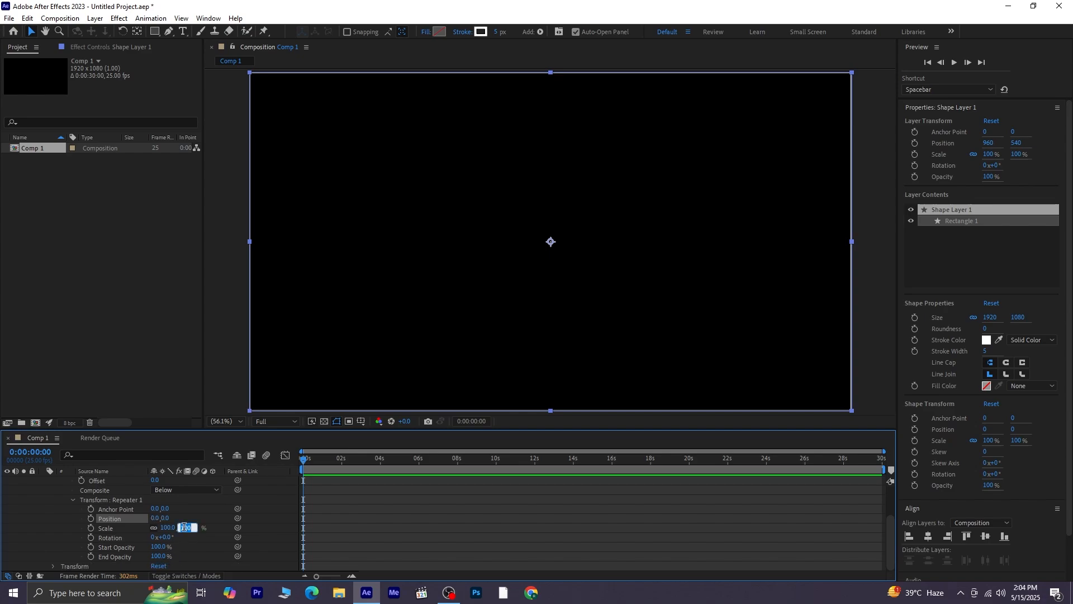
pyautogui.write('83')
pyautogui.press('Return')
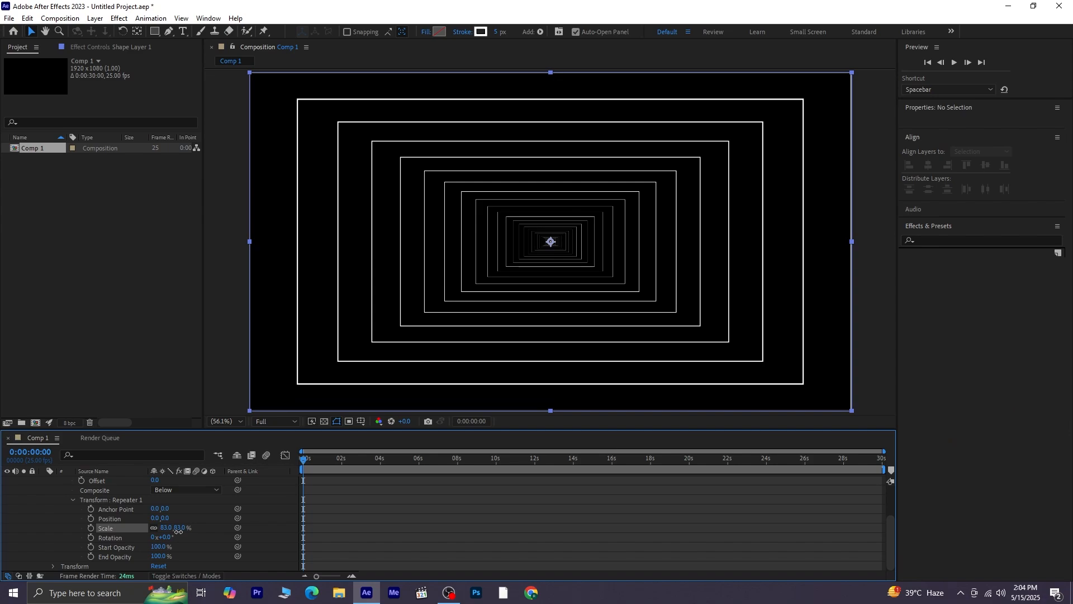
pyautogui.moveTo(178, 531); pyautogui.dragTo(175, 534)
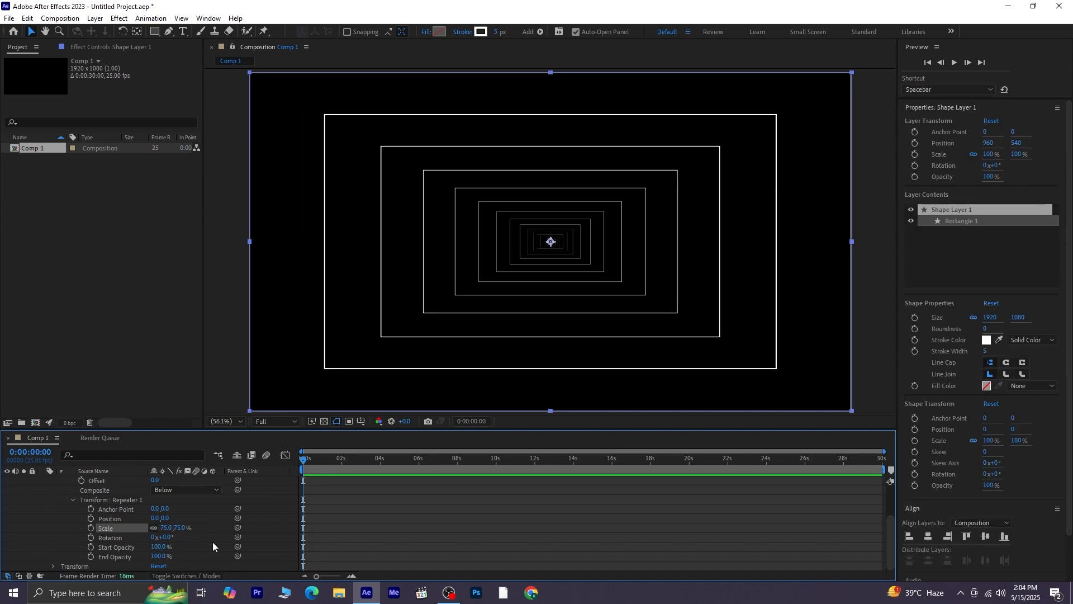
pyautogui.click(71, 500)
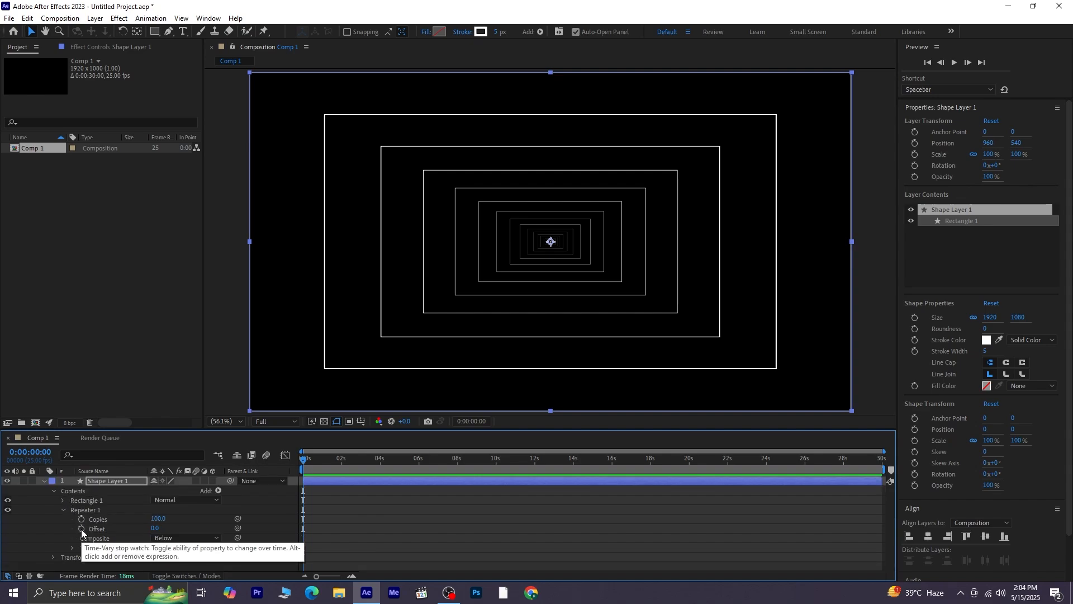
# Add the expression time*-.6 to the rectangle repeater's Offset property
pyautogui.keyDown('alt'); pyautogui.click(82, 529); pyautogui.keyUp('alt')
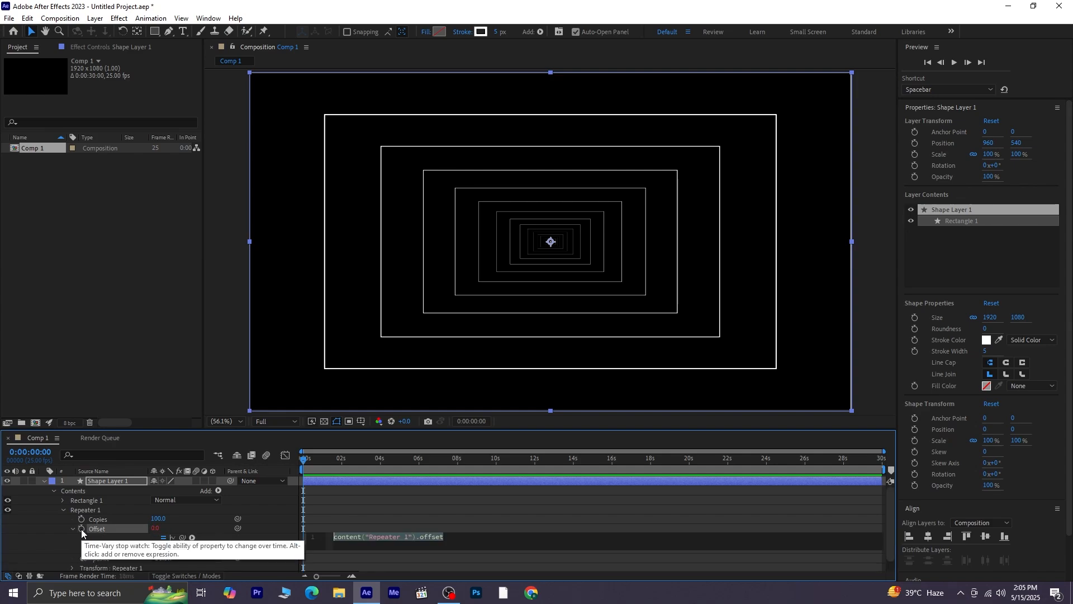
pyautogui.write('time')
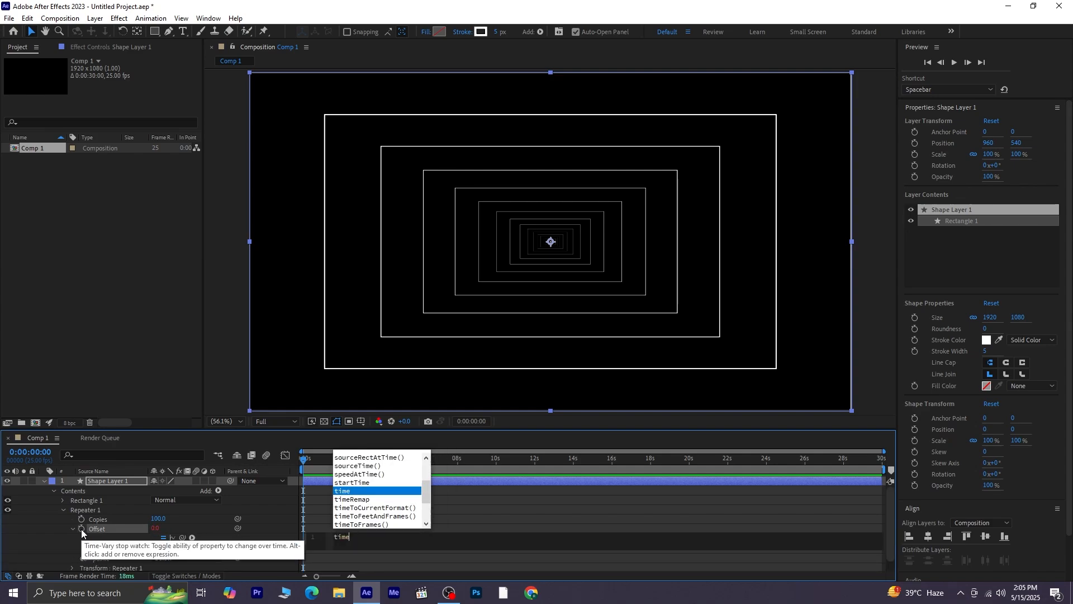
pyautogui.write('*')
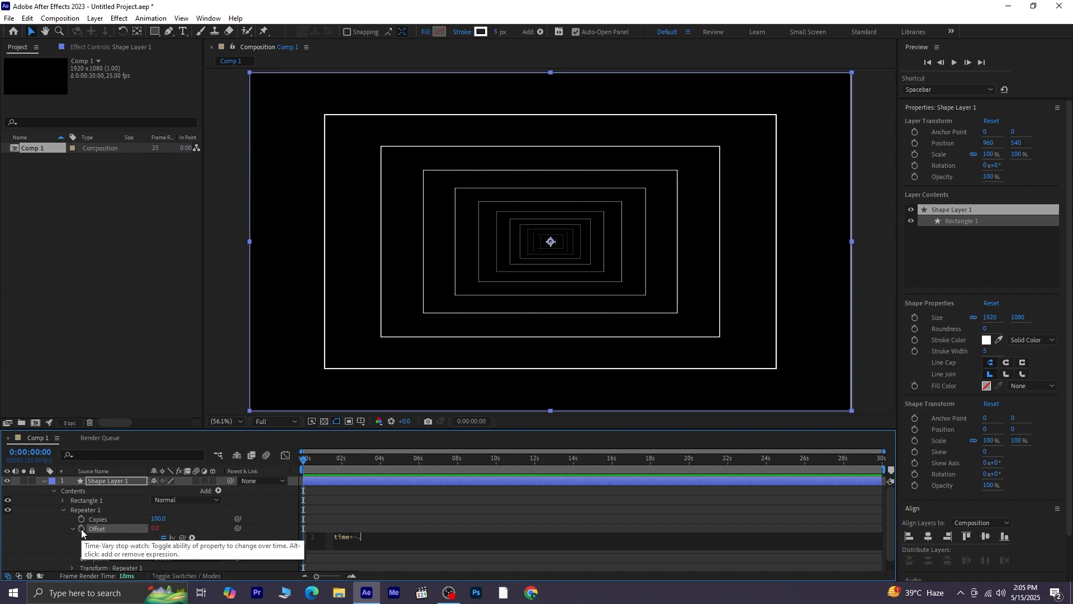
pyautogui.click(221, 346)
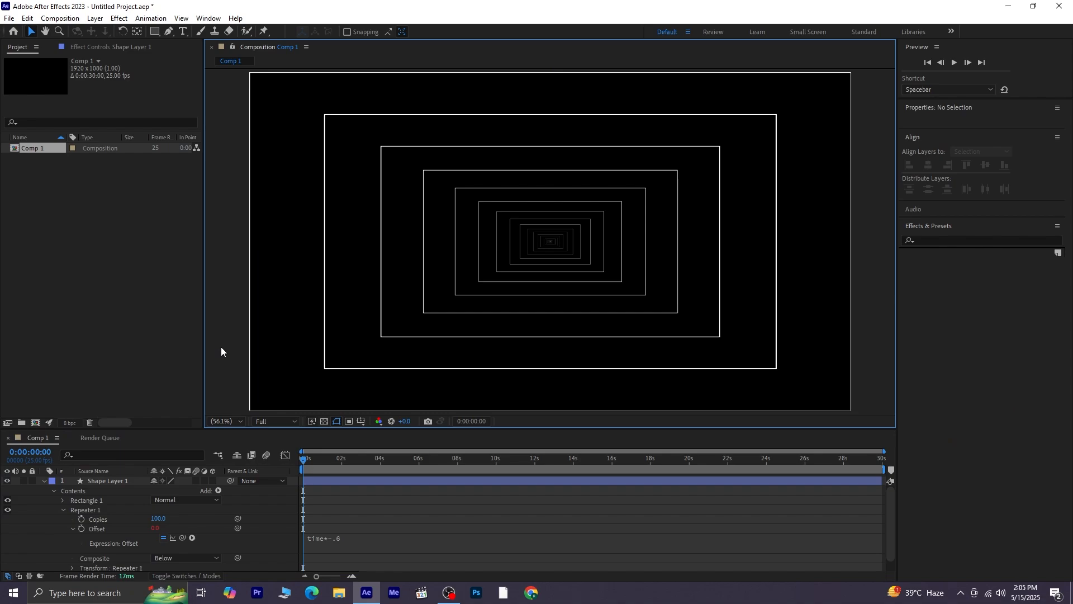
# Preview the rectangle animation, return the playhead to the start and collapse Shape Layer 1
pyautogui.press('space')
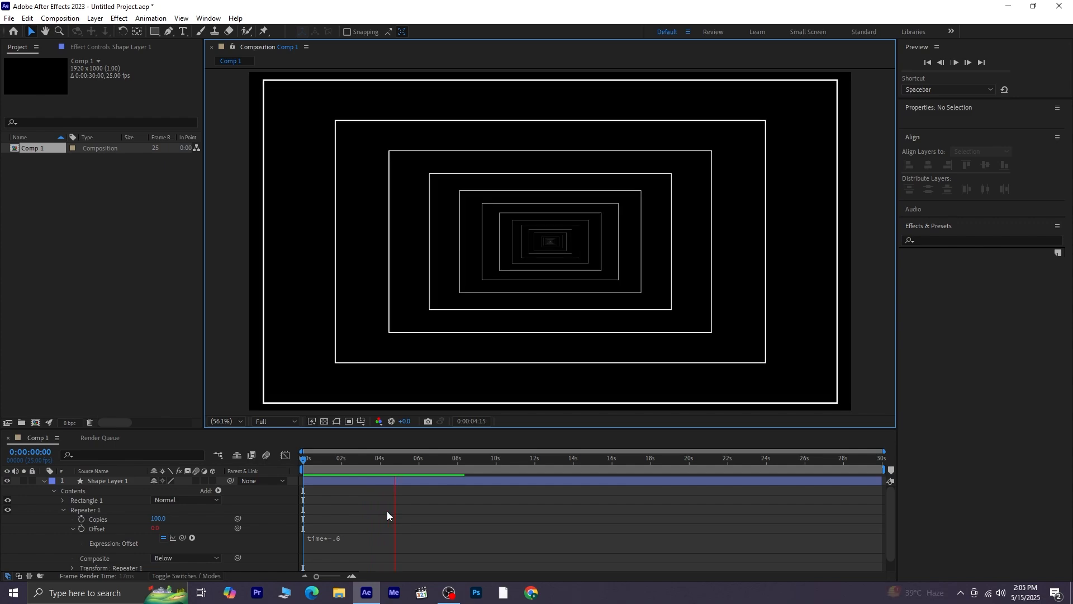
pyautogui.click(524, 269)
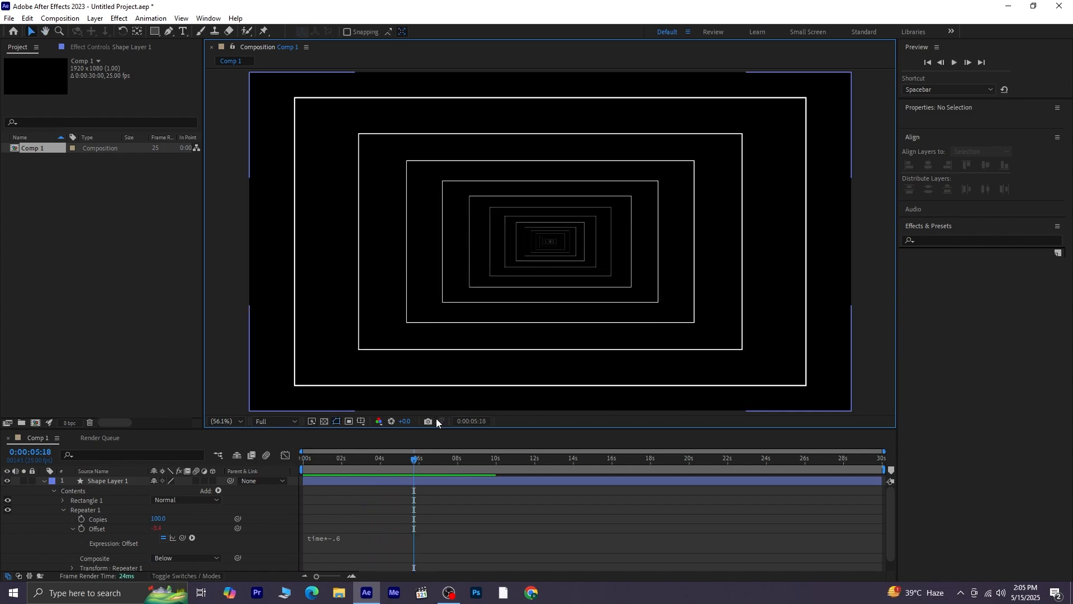
pyautogui.moveTo(418, 461); pyautogui.dragTo(276, 479)
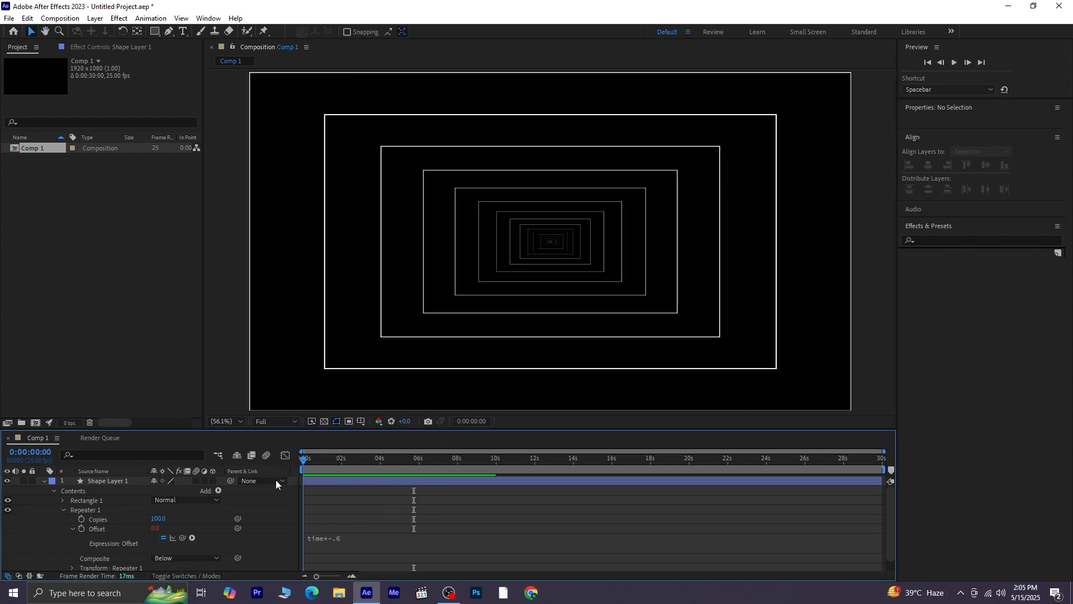
pyautogui.click(43, 481)
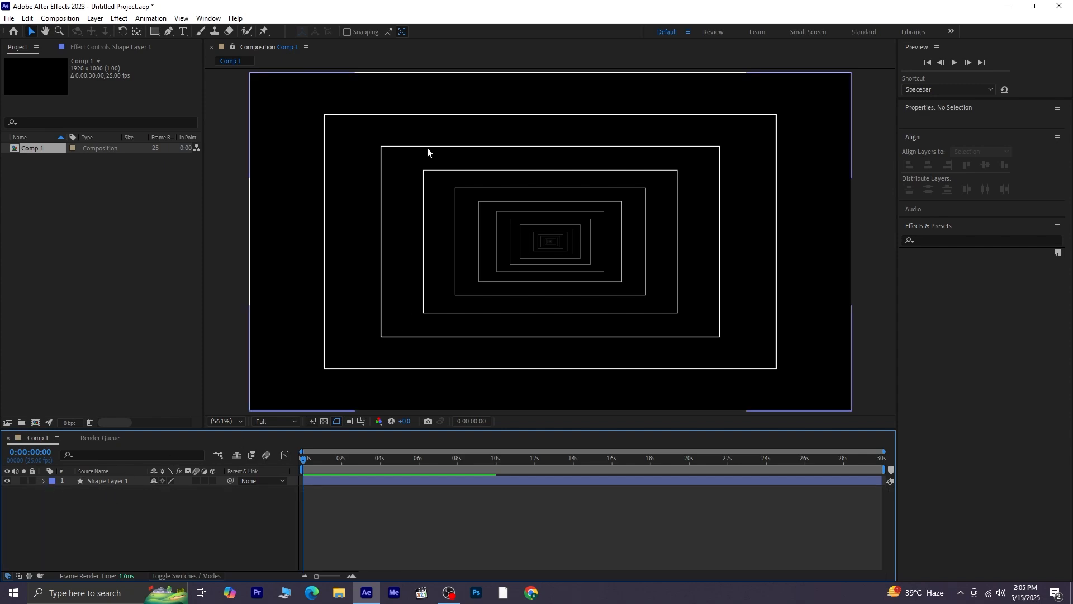
# Activate the Pen tool and show the Title/Action Safe guides in the composition
pyautogui.click(169, 32)
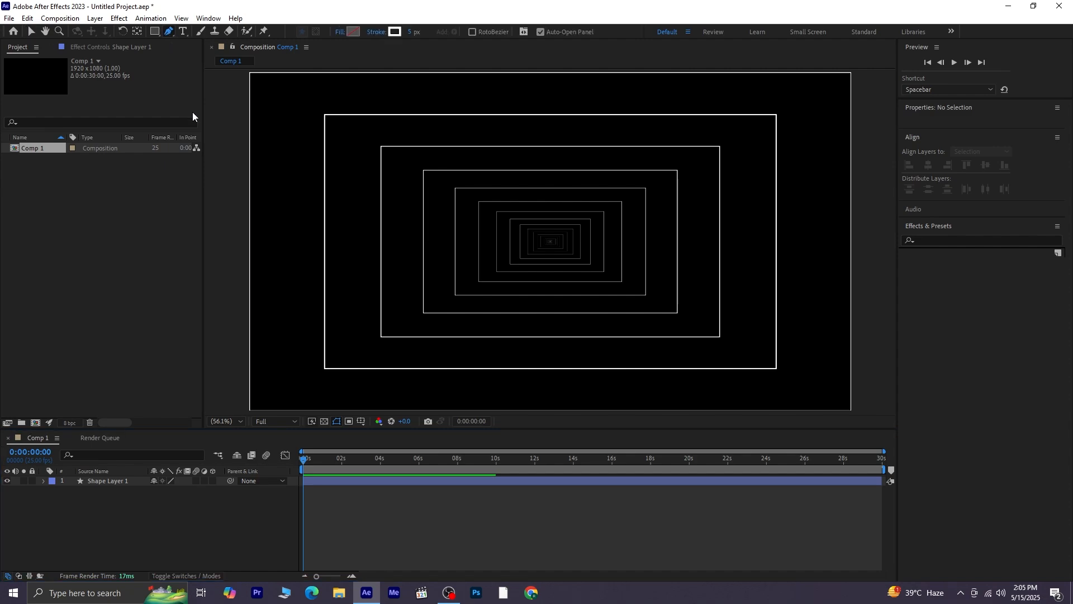
pyautogui.click(362, 421)
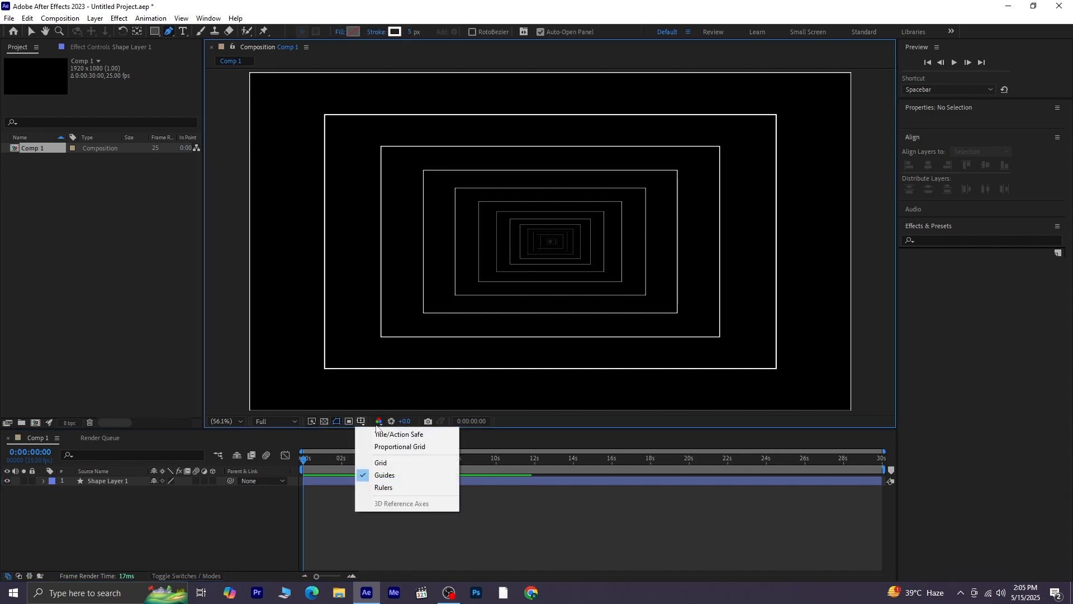
pyautogui.click(392, 434)
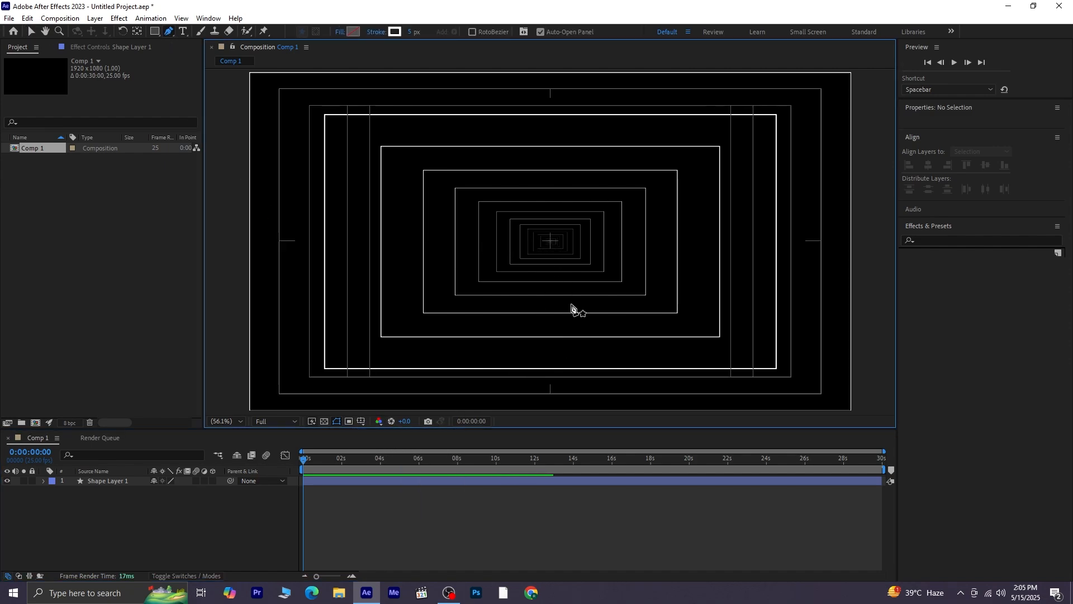
# Draw a straight diagonal line from the composition's centre to just beyond the frame's upper-left corner
pyautogui.click(551, 242)
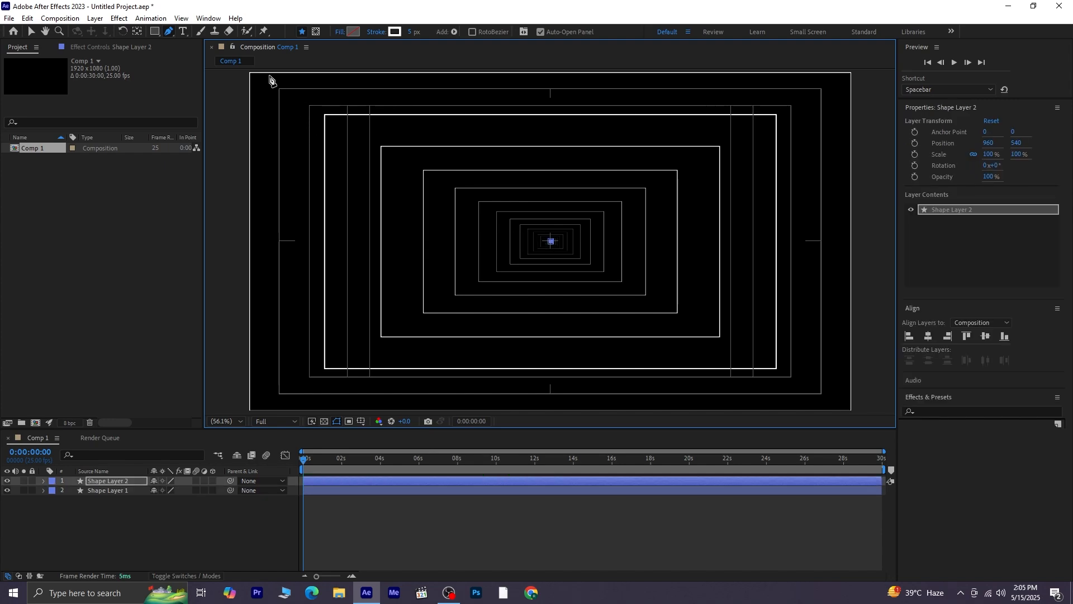
pyautogui.click(246, 73)
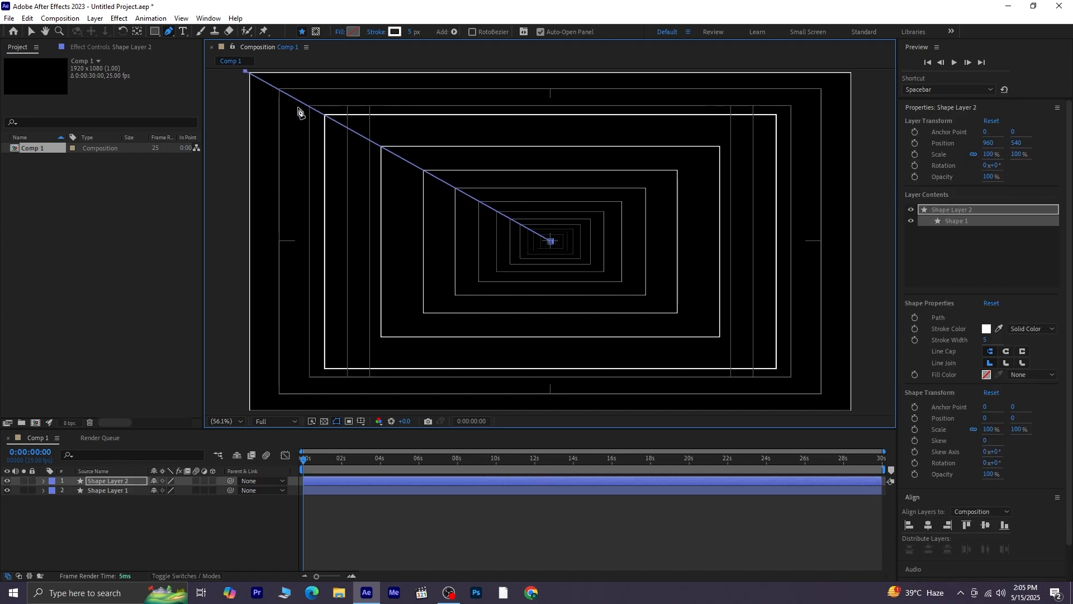
pyautogui.scroll(1, 268, 148)
pyautogui.moveTo(242, 99); pyautogui.dragTo(234, 93)
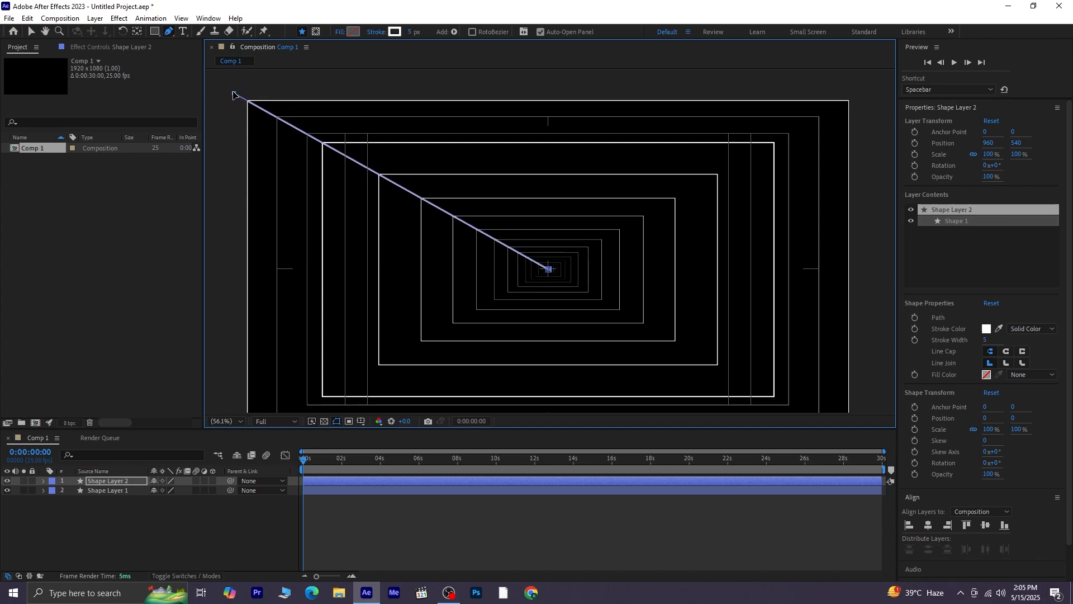
# Set the diagonal line's stroke width to 3 px and deselect the layer
pyautogui.click(415, 32)
pyautogui.write('3')
pyautogui.press('Return')
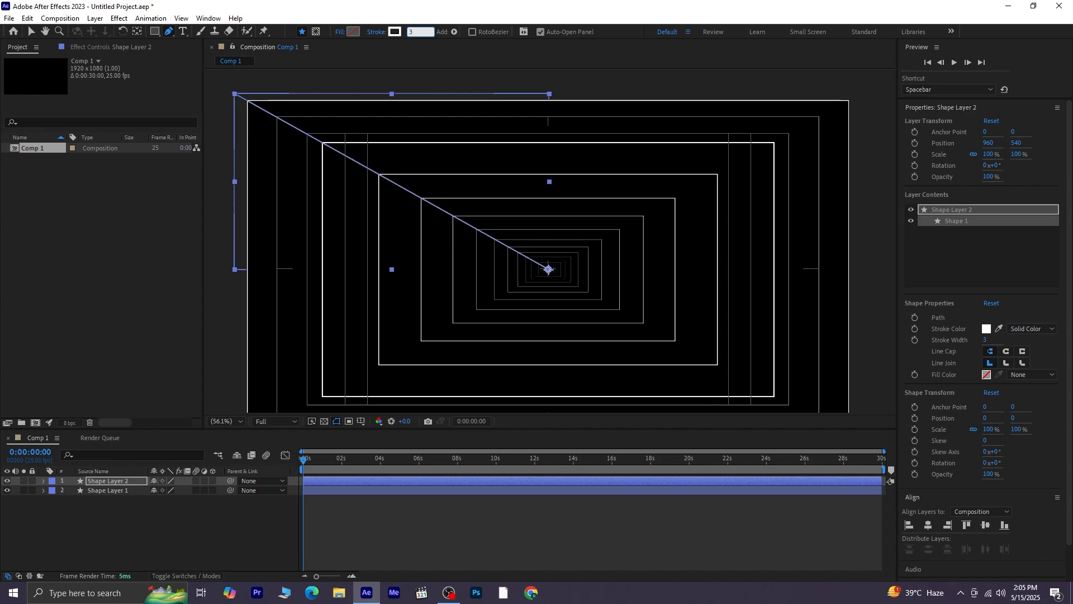
pyautogui.click(131, 511)
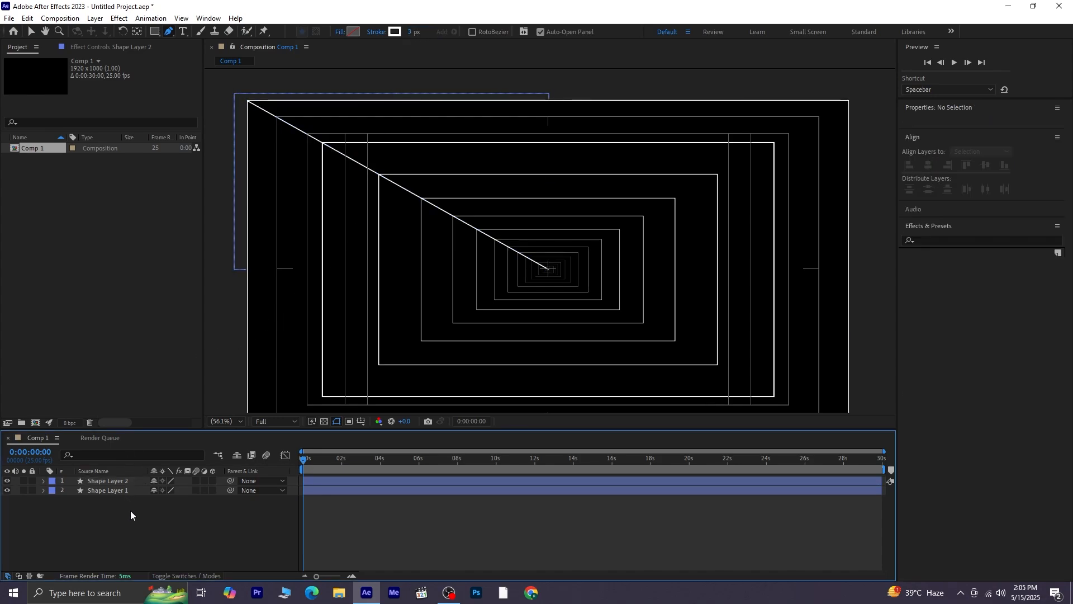
# Add a Repeater to the diagonal line in Shape Layer 2 and set its copies to 10
pyautogui.click(110, 481)
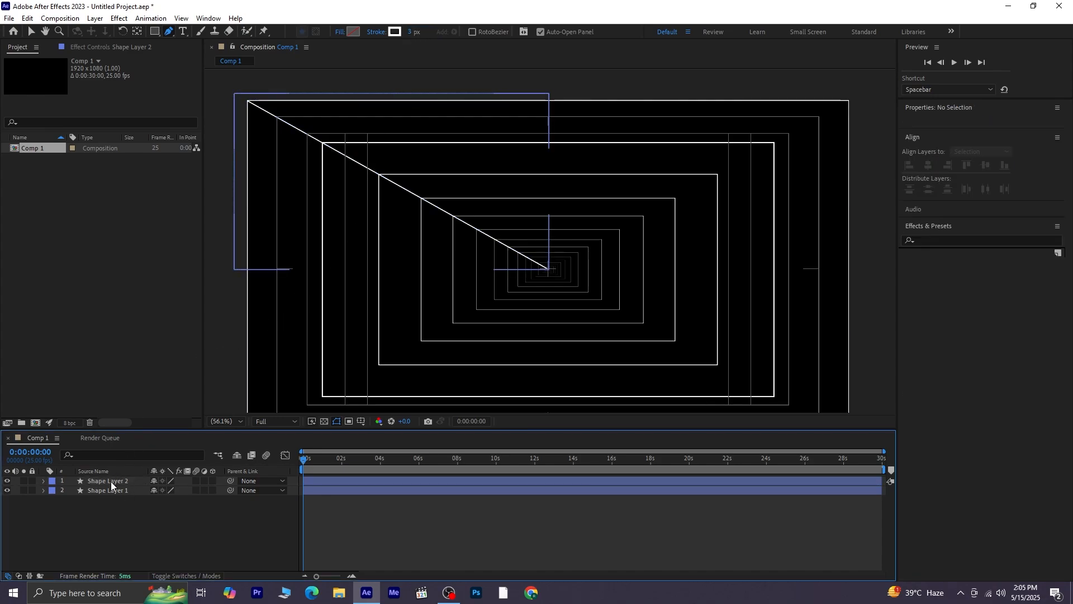
pyautogui.click(44, 481)
pyautogui.click(218, 490)
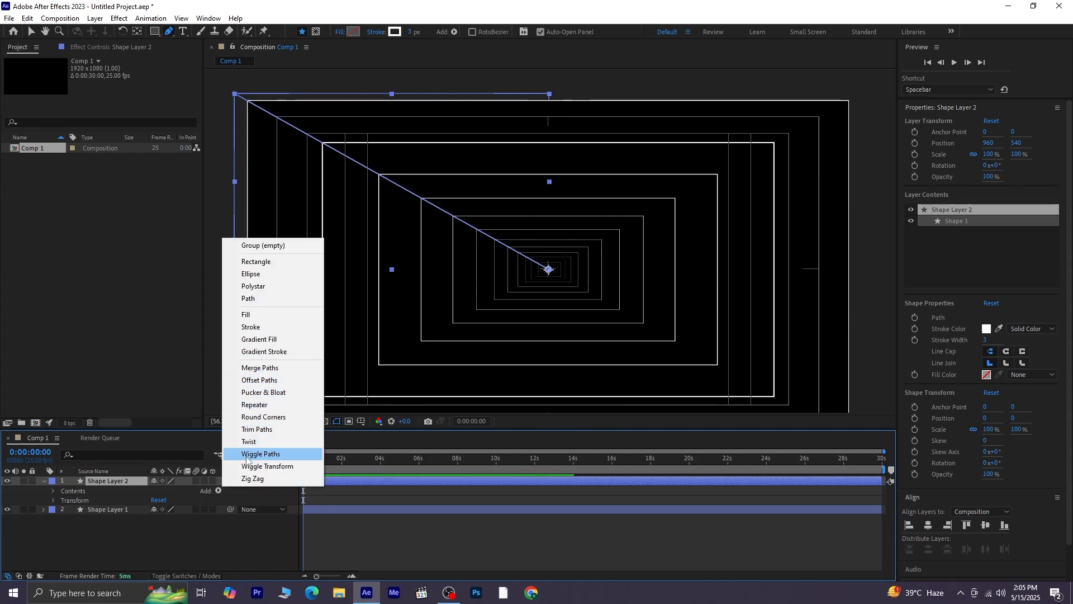
pyautogui.click(255, 404)
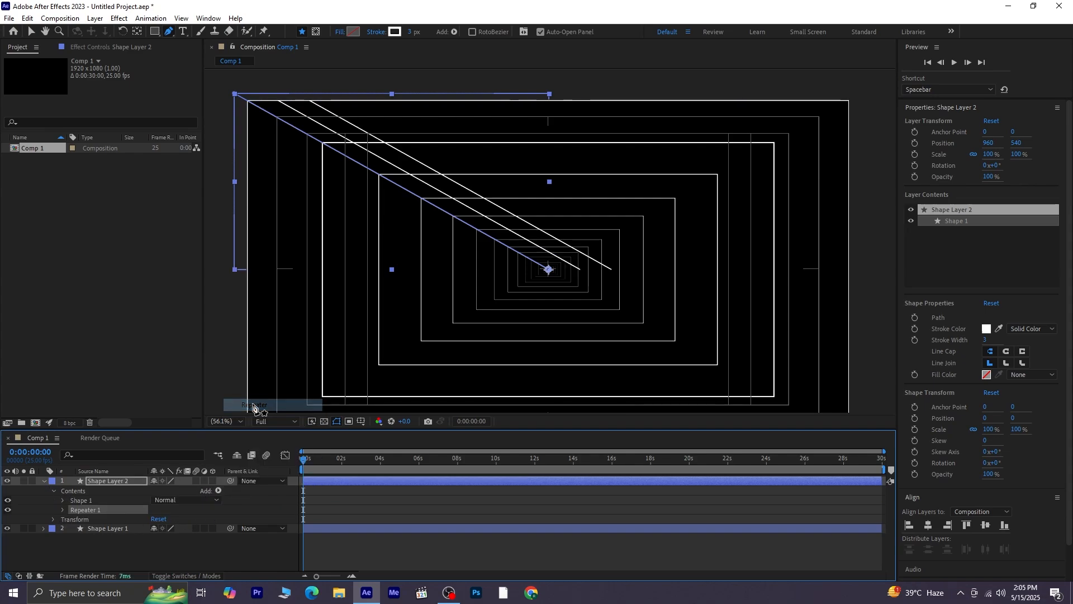
pyautogui.click(63, 510)
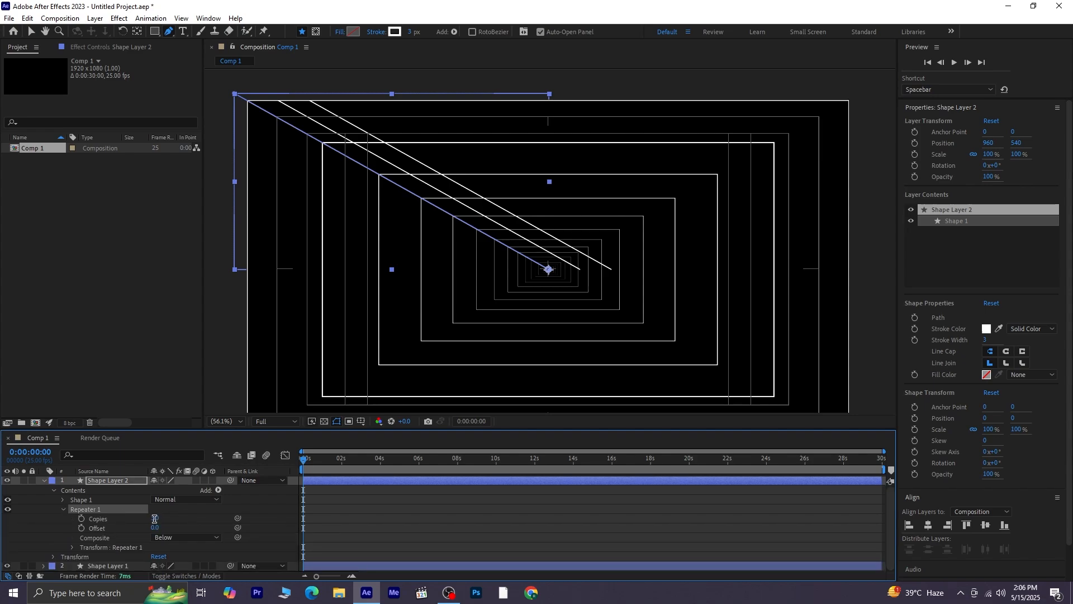
pyautogui.click(155, 519)
pyautogui.write('10')
pyautogui.press('Return')
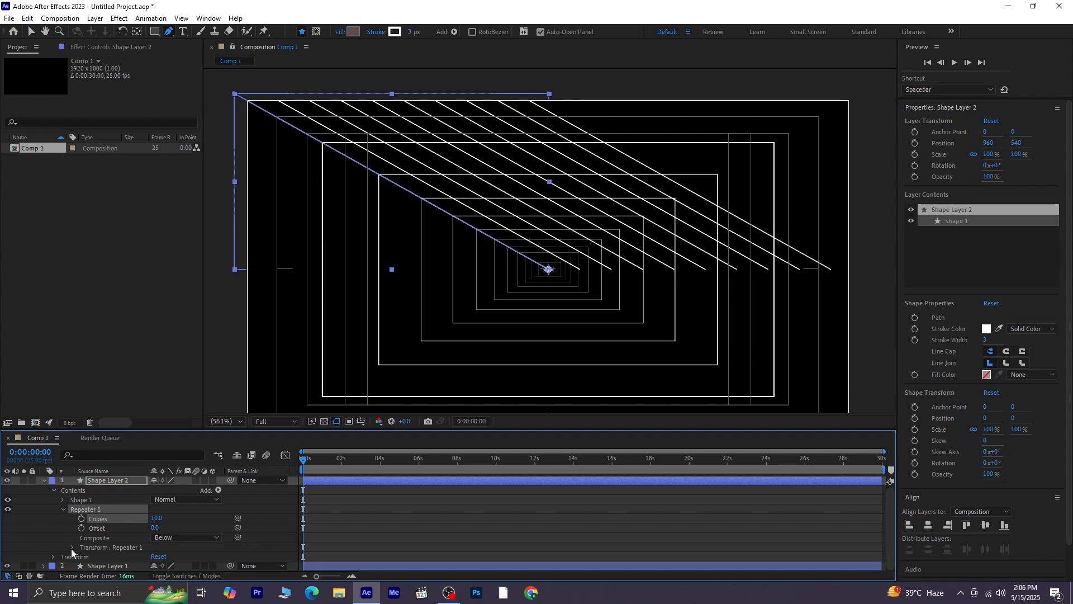
# Set the horizontal position in the line repeater's transform to 0
pyautogui.click(72, 548)
pyautogui.click(156, 528)
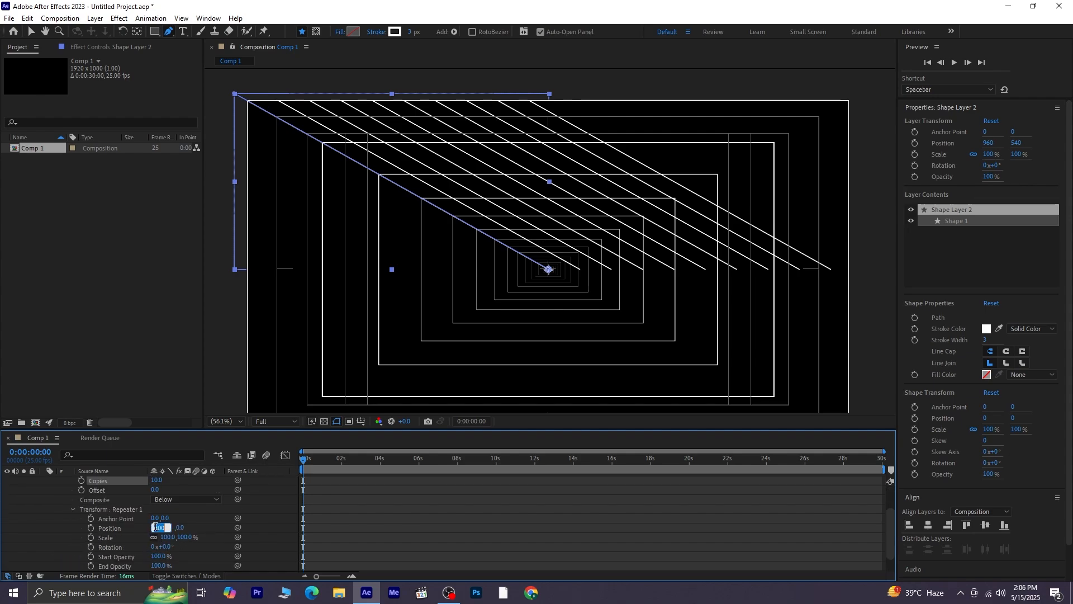
pyautogui.write('0')
pyautogui.press('Return')
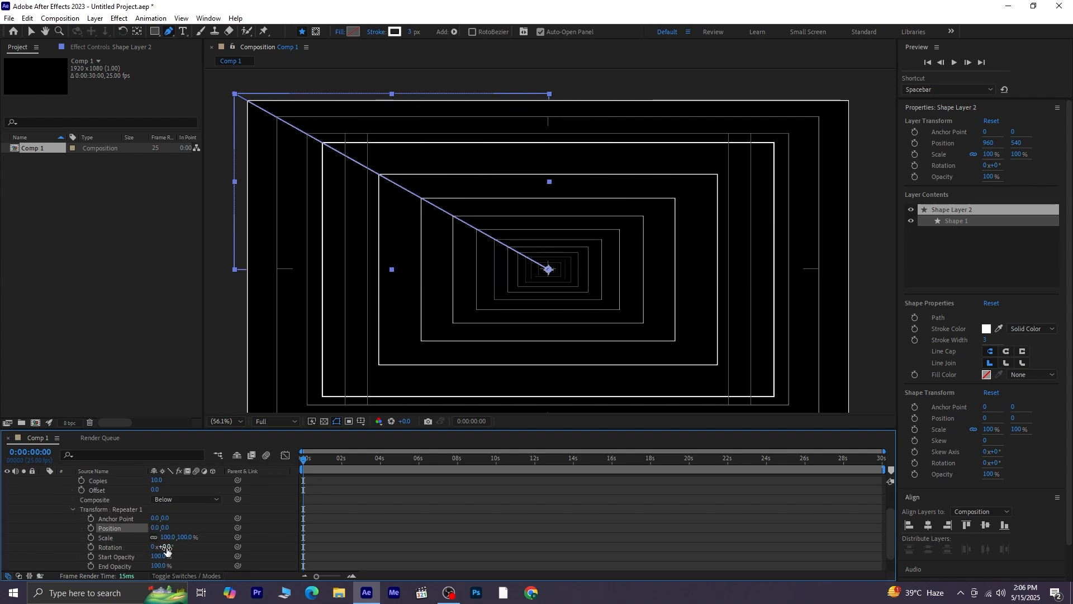
# Set the line repeater's rotation to 45° so the copies radiate from the centre, and collapse its transform properties
pyautogui.click(168, 547)
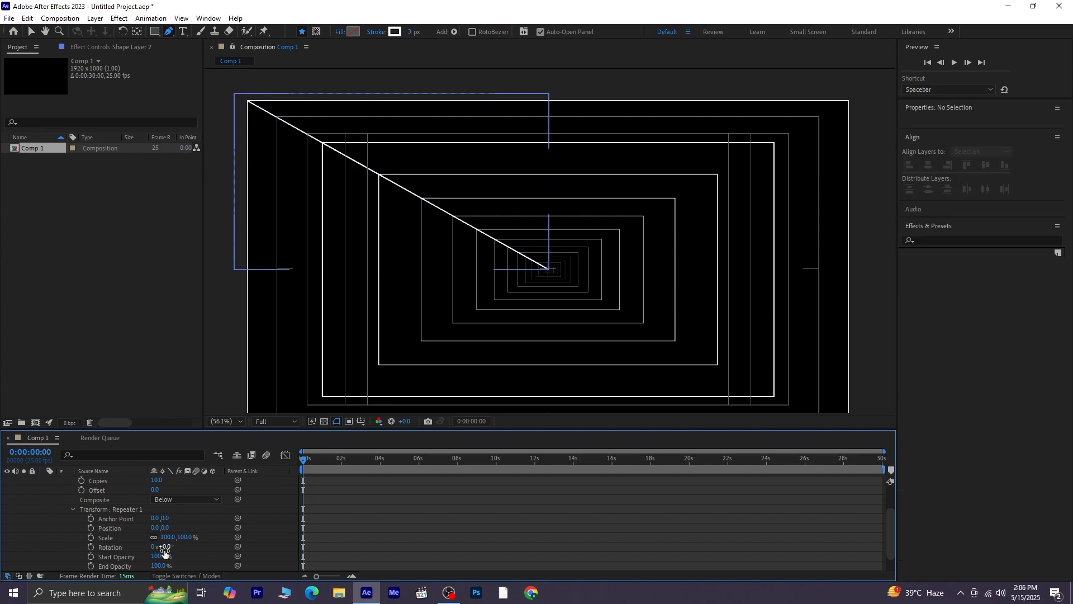
pyautogui.write('24')
pyautogui.press('Return')
pyautogui.moveTo(182, 549); pyautogui.dragTo(191, 548)
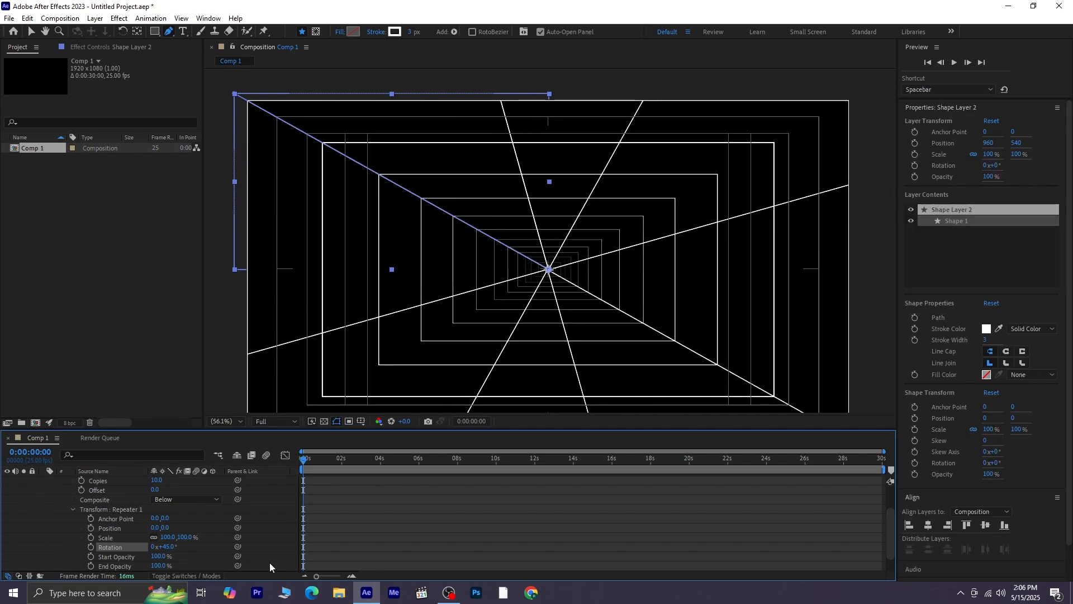
pyautogui.click(73, 508)
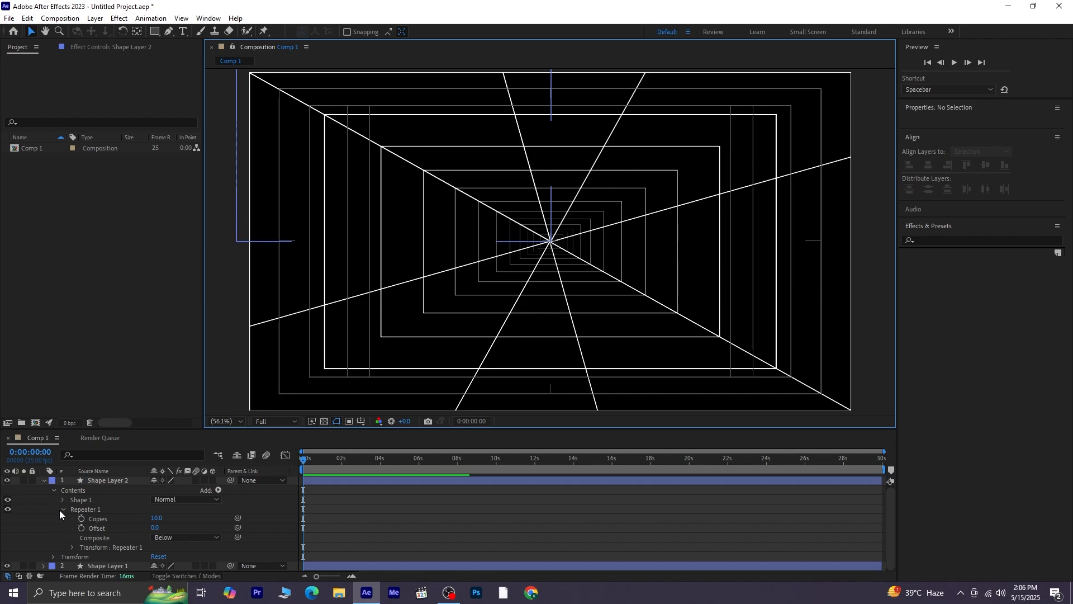
# Taper the stroke of the diagonal line in Shape Layer 2 with a start length of 100%
pyautogui.click(61, 510)
pyautogui.click(63, 500)
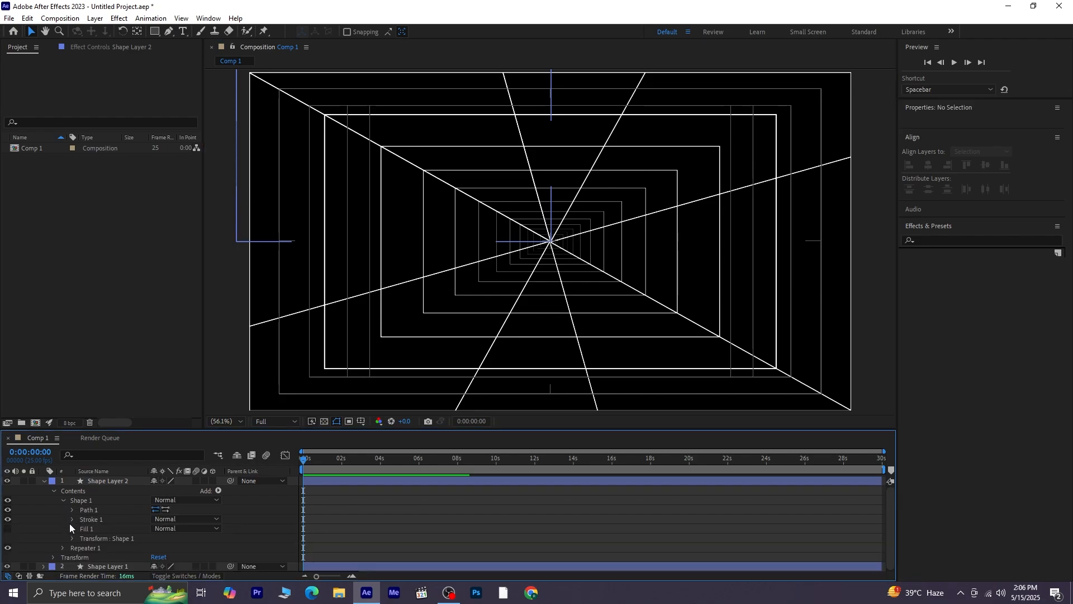
pyautogui.click(72, 519)
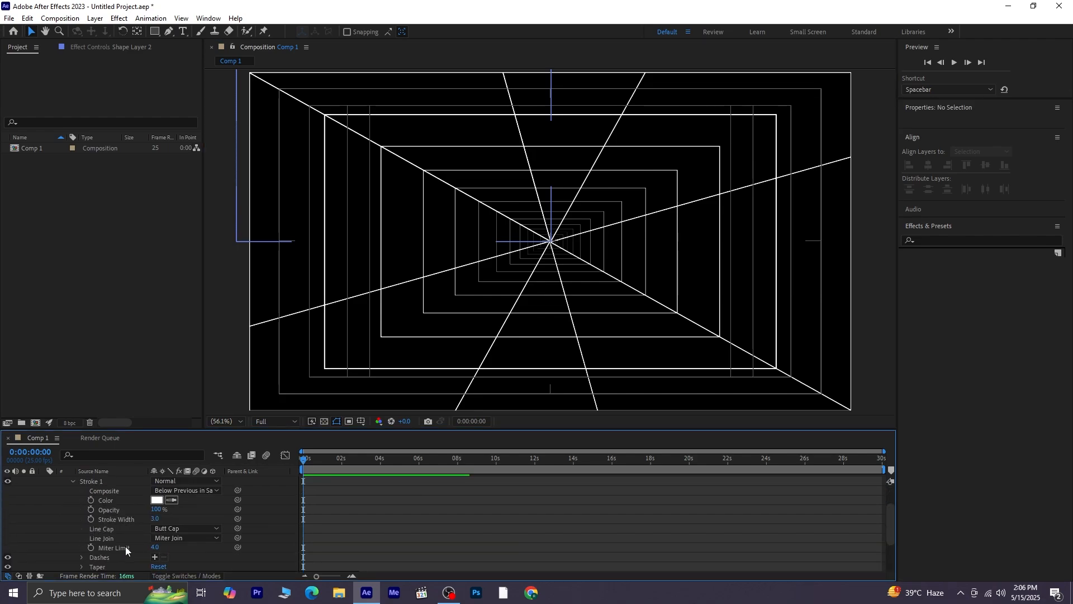
pyautogui.scroll(-2, 93, 531)
pyautogui.click(81, 510)
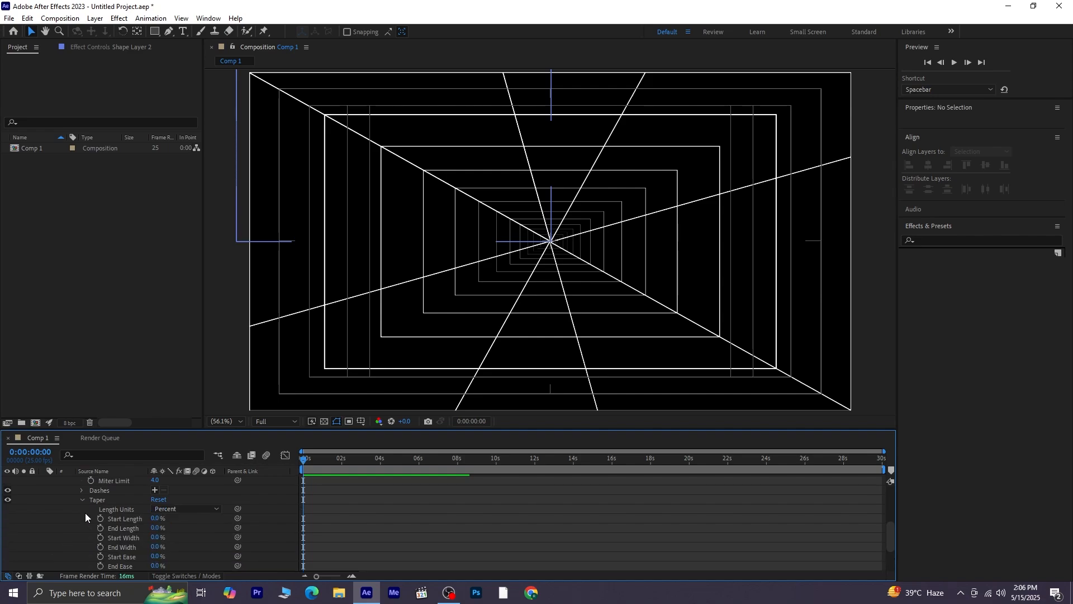
pyautogui.moveTo(157, 522); pyautogui.dragTo(297, 522)
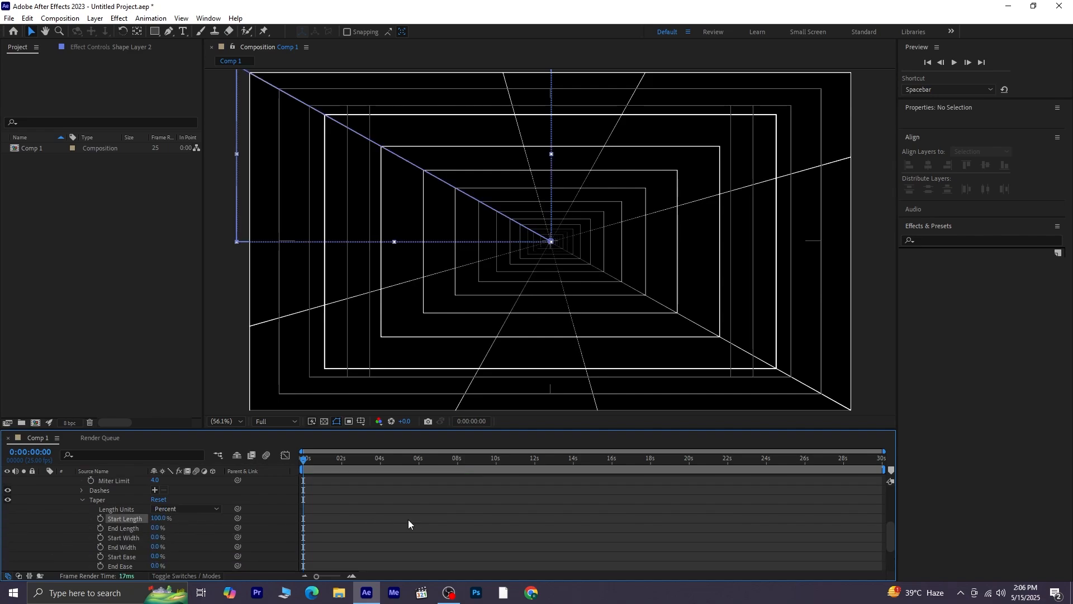
pyautogui.click(220, 367)
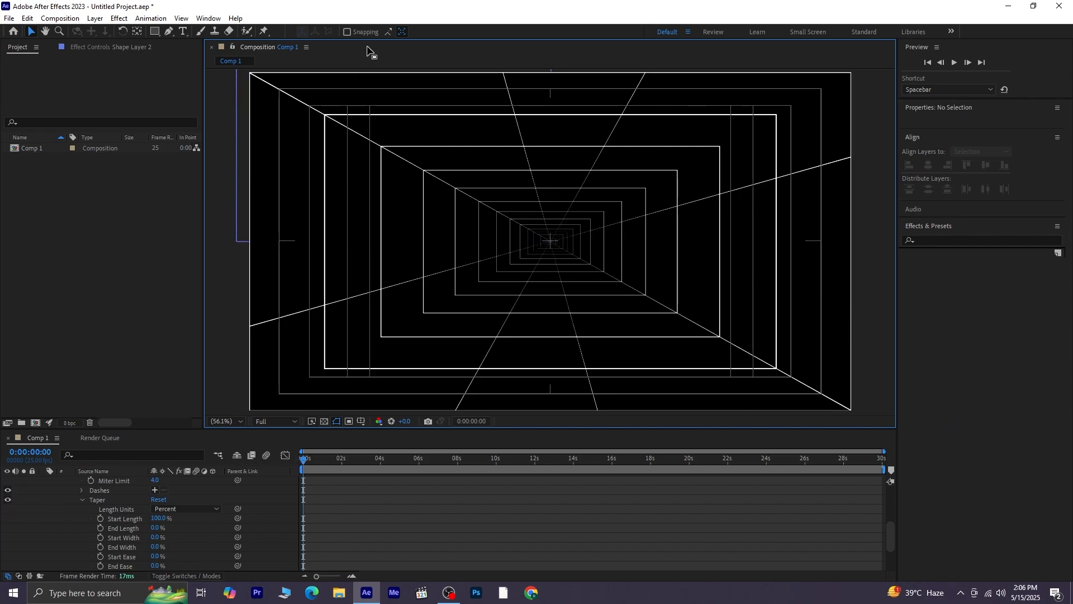
# Collapse Shape Layer 2's properties and set its stroke width to 5 px
pyautogui.scroll(4, 104, 502)
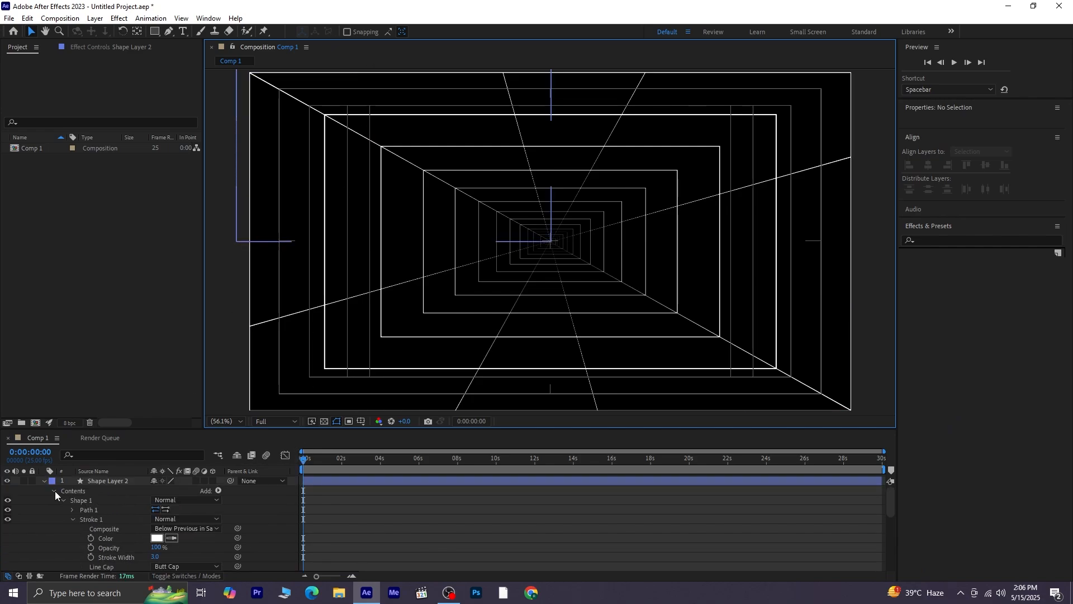
pyautogui.click(54, 490)
pyautogui.click(44, 480)
pyautogui.click(94, 481)
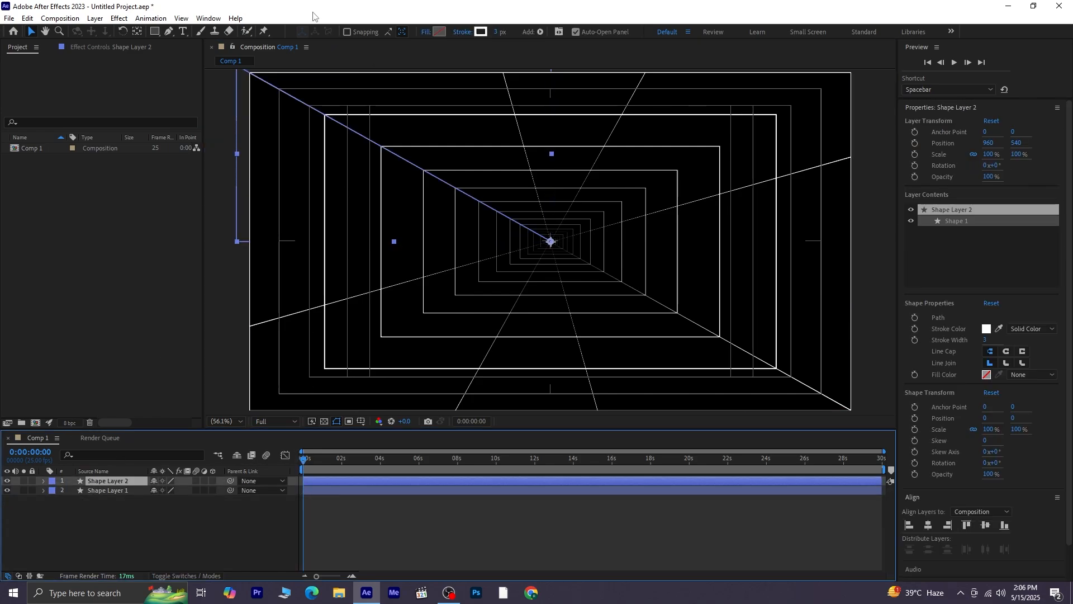
pyautogui.click(497, 30)
pyautogui.write('5')
pyautogui.press('Return')
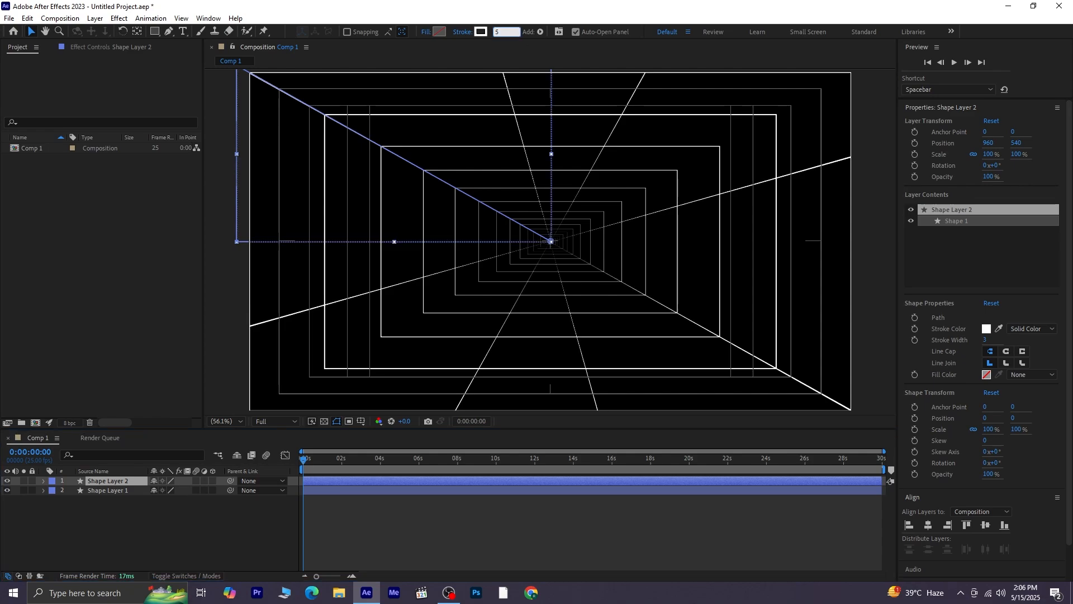
pyautogui.click(152, 522)
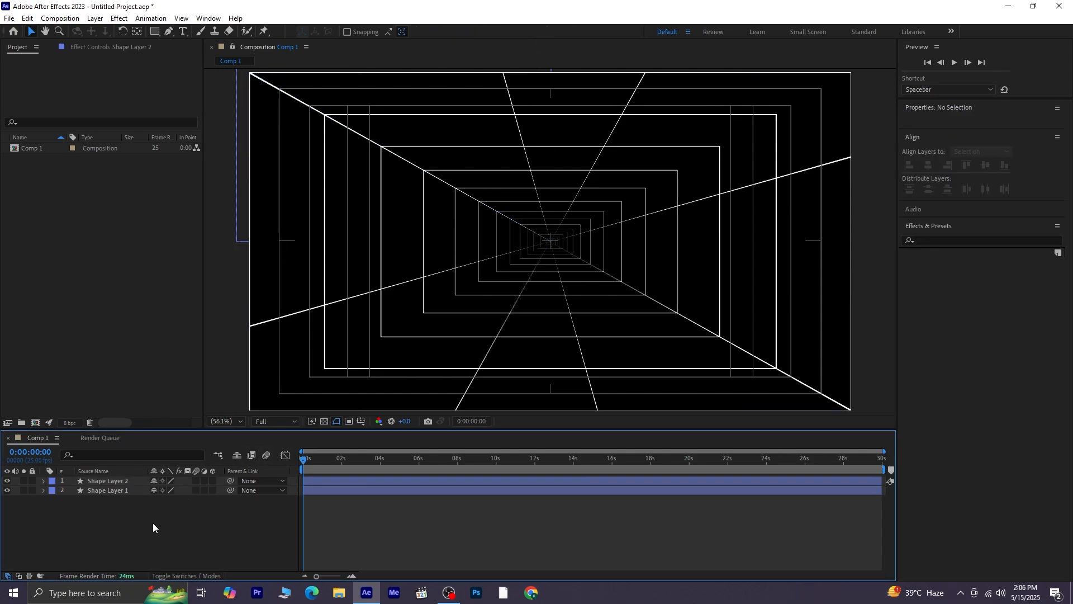
# With no layer selected, draw a rectangle about 59 by 34 px around the tunnel's vanishing point on a new shape layer
pyautogui.click(103, 481)
pyautogui.click(114, 523)
pyautogui.click(152, 34)
pyautogui.scroll(1, 535, 218)
pyautogui.scroll(4, 535, 218)
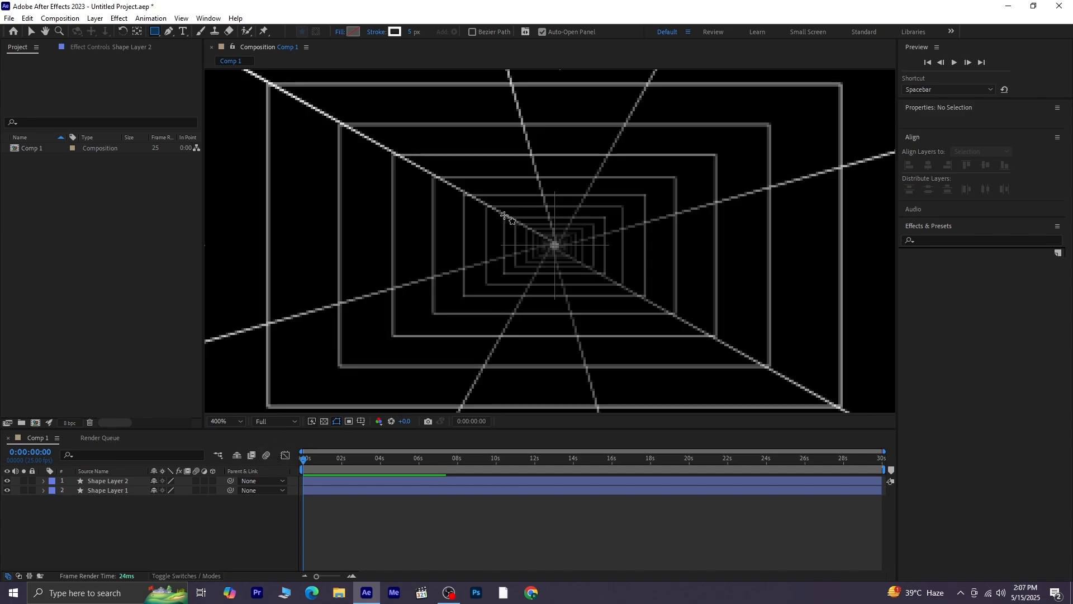
pyautogui.moveTo(486, 207)
pyautogui.mouseDown()
pyautogui.moveTo(566, 277)
pyautogui.moveTo(619, 281)
pyautogui.mouseUp()
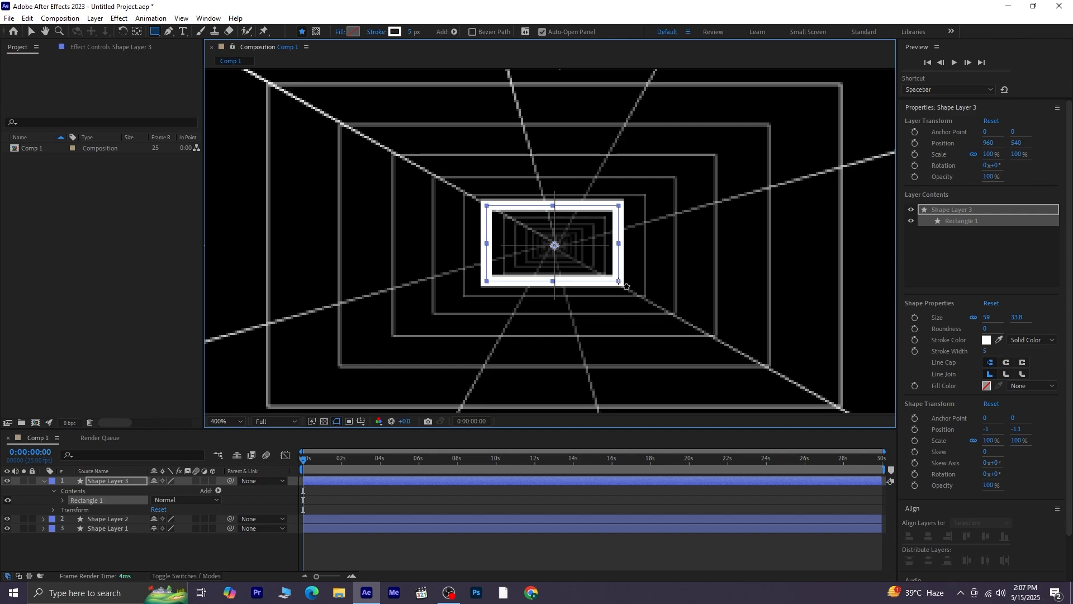
# Set the small centre rectangle's stroke width to 1 px and deselect it
pyautogui.click(410, 32)
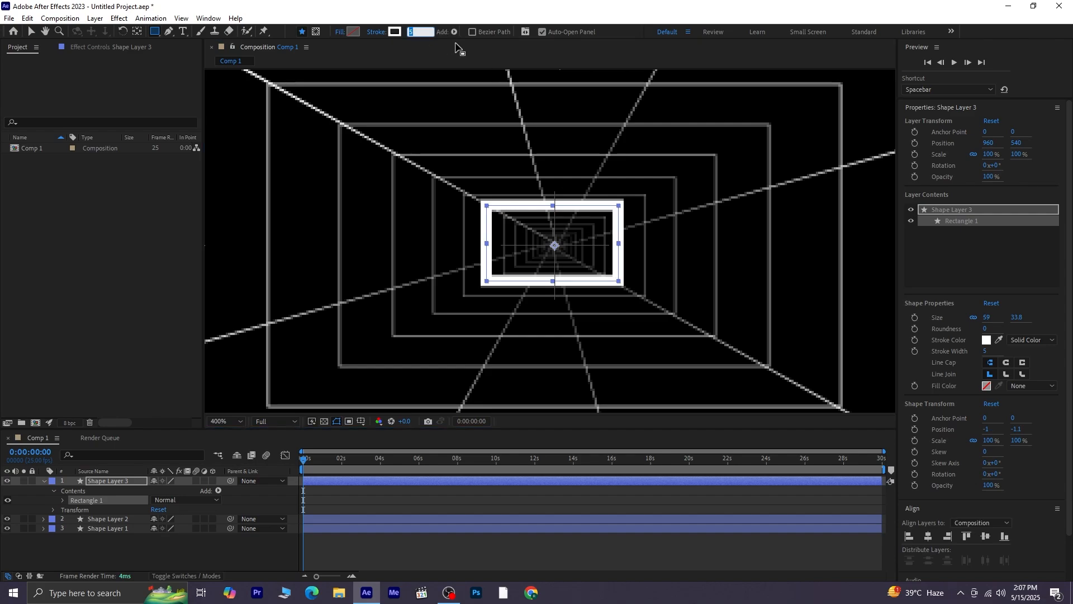
pyautogui.write('1')
pyautogui.press('Return')
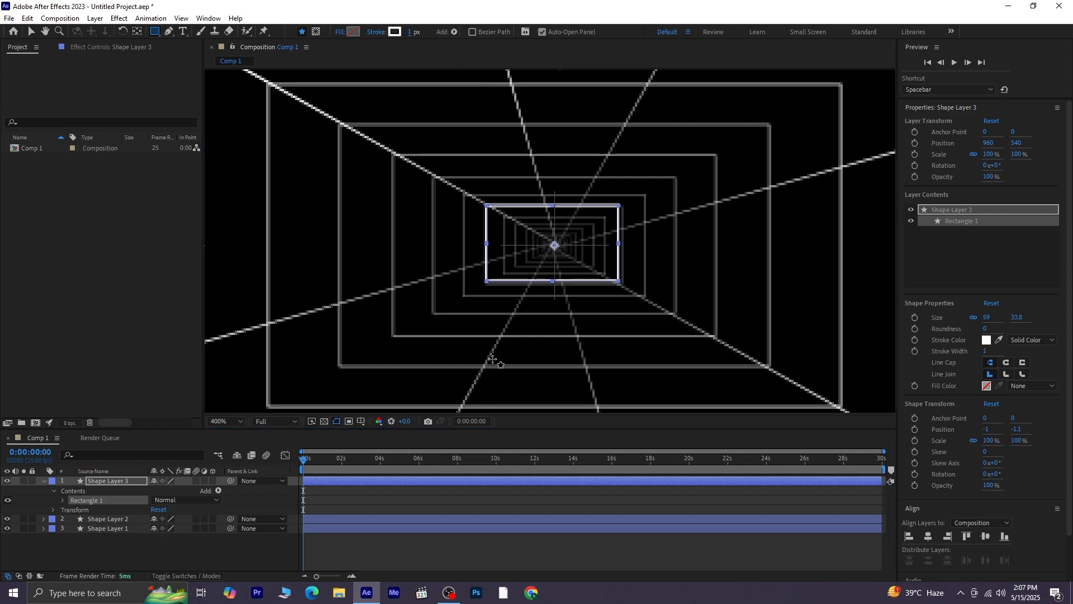
pyautogui.click(217, 551)
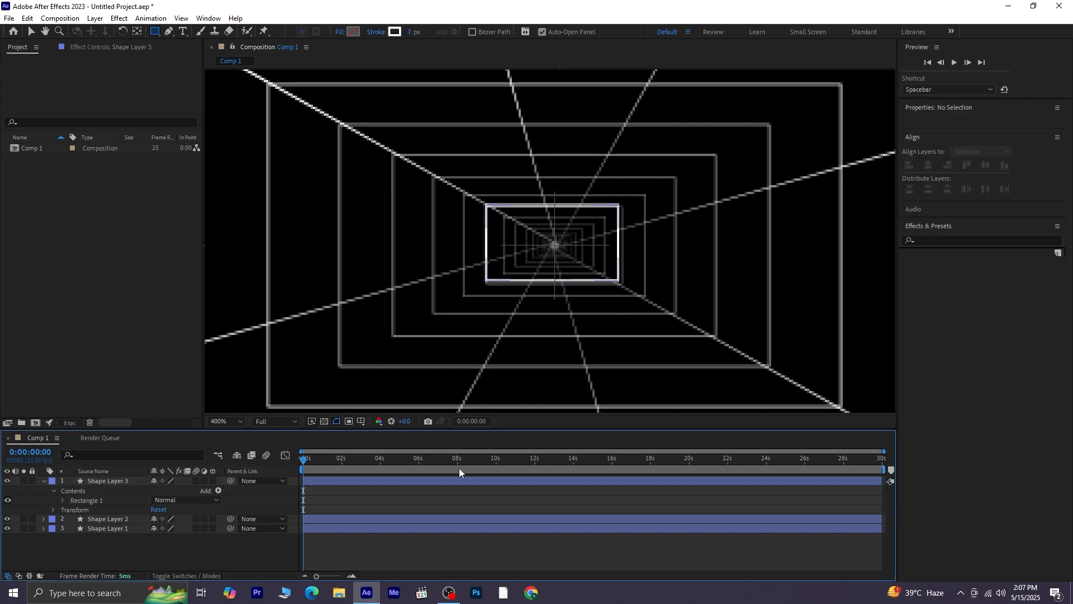
# Widen the small centre rectangle to 107% horizontal scale and shift its layer position to 961, 540.3
pyautogui.click(135, 479)
pyautogui.press('v')
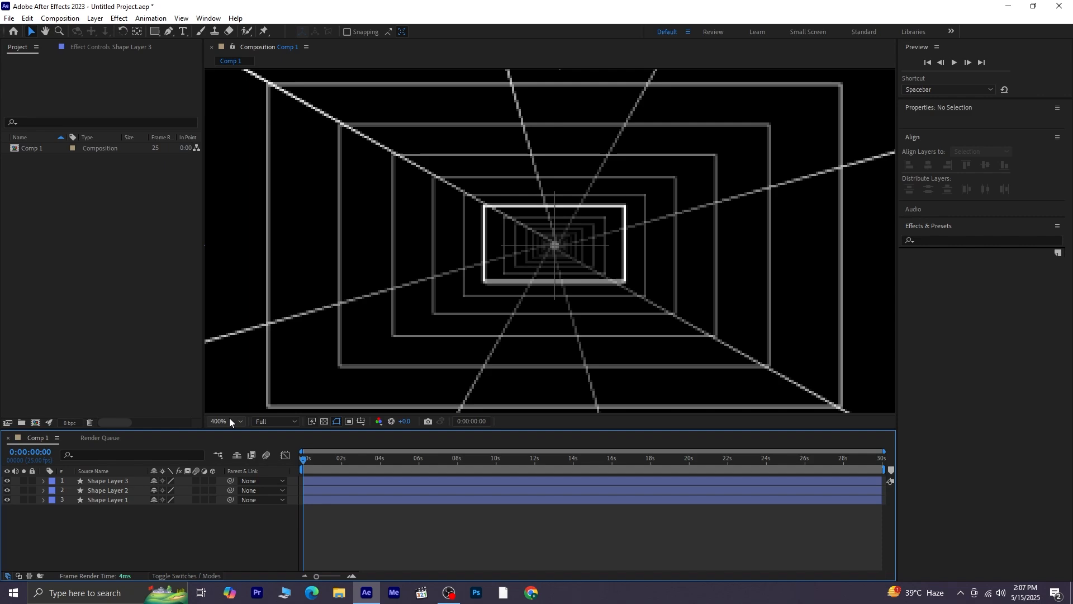
pyautogui.click(230, 419)
pyautogui.click(239, 226)
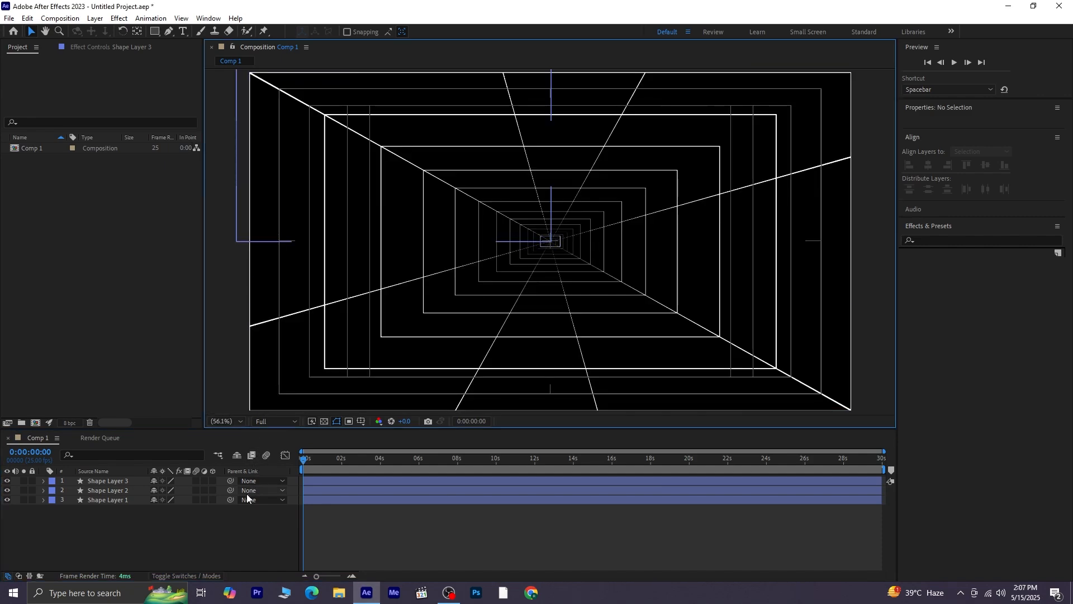
# Fill the centre rectangle in Shape Layer 3 with solid black (000000)
pyautogui.click(128, 481)
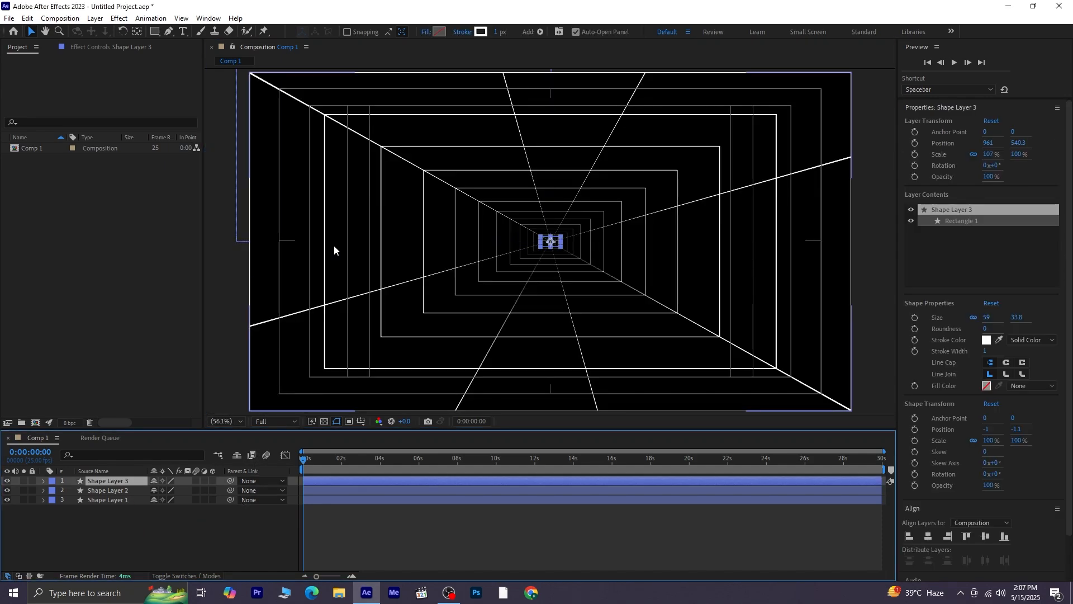
pyautogui.click(440, 31)
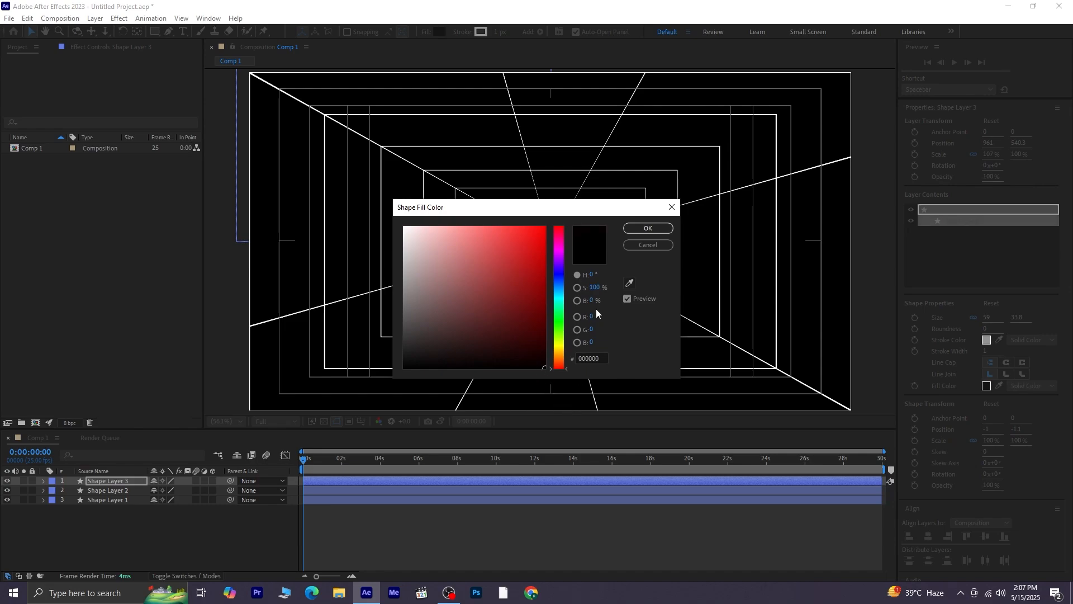
pyautogui.click(648, 228)
pyautogui.click(484, 533)
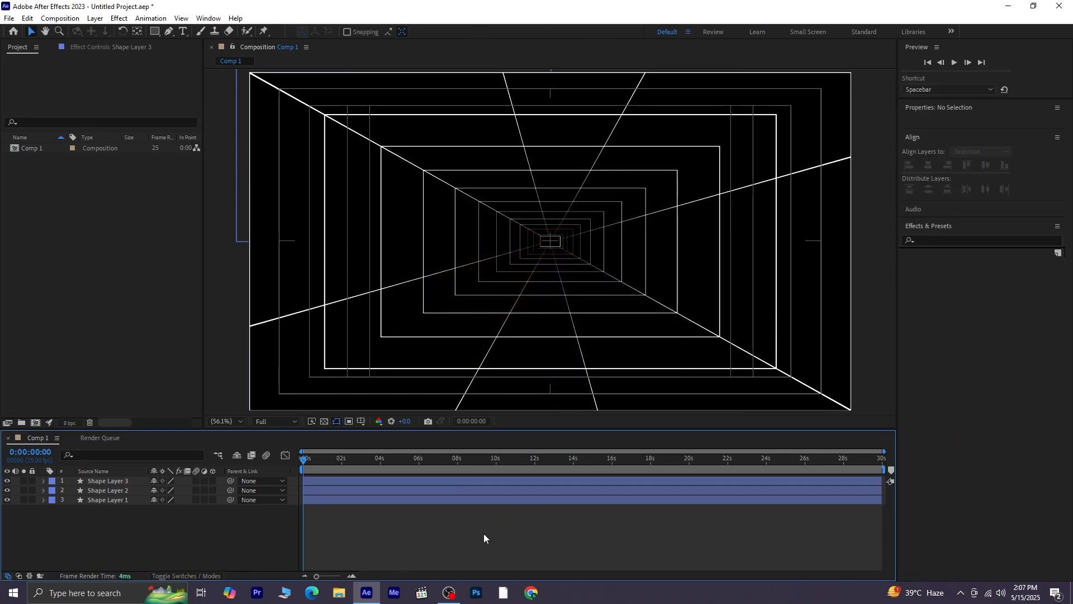
# Stretch the black centre rectangle to a scale of 110.5% by 107.1% and deselect it
pyautogui.click(126, 480)
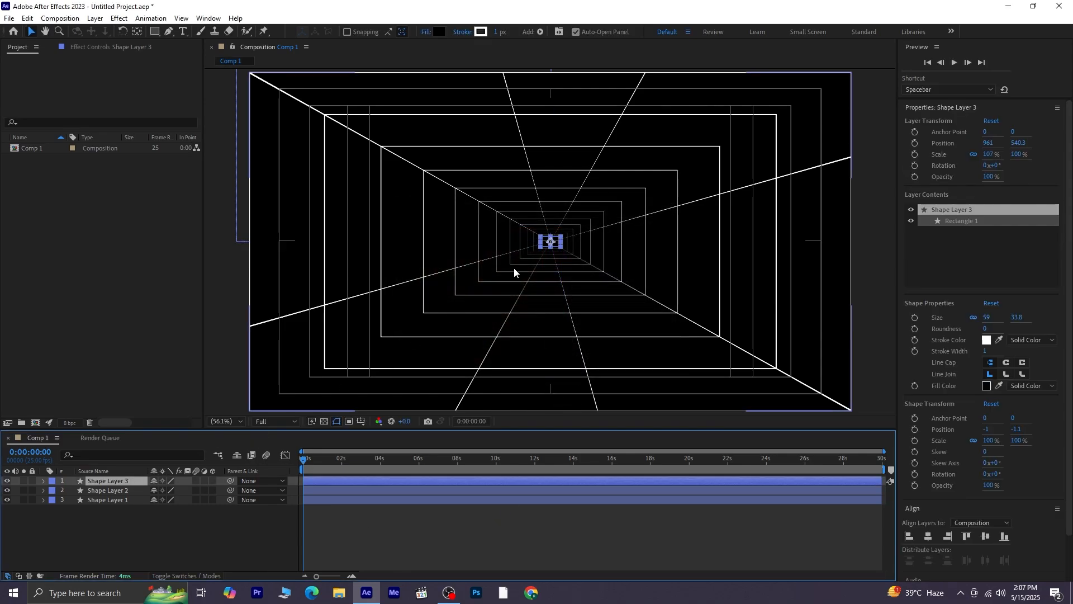
pyautogui.scroll(7, 550, 243)
pyautogui.moveTo(699, 246); pyautogui.dragTo(704, 247)
pyautogui.moveTo(559, 322); pyautogui.dragTo(559, 327)
pyautogui.click(240, 420)
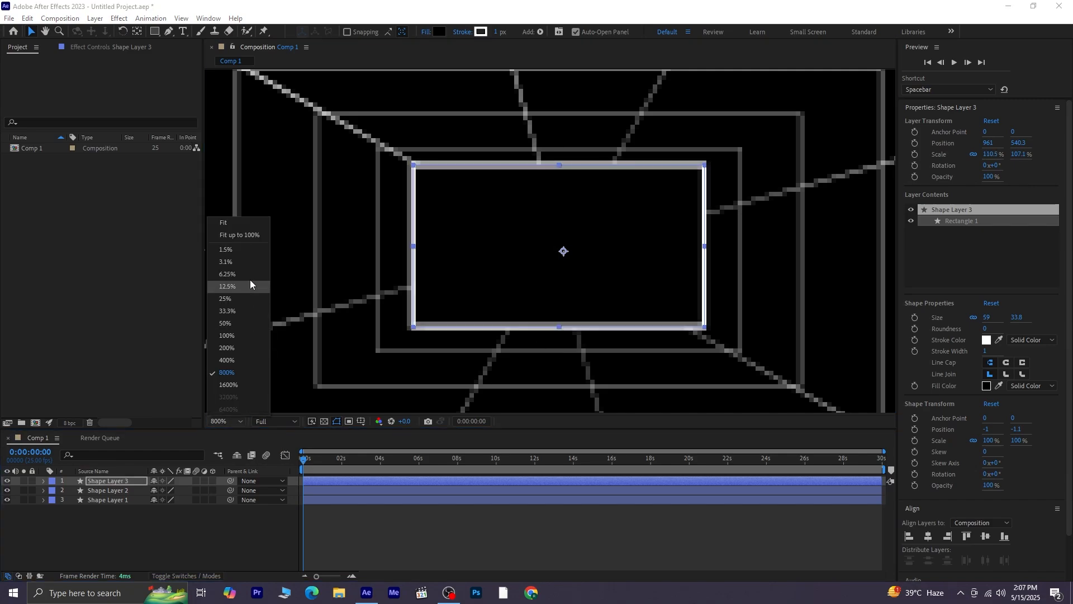
pyautogui.click(238, 223)
pyautogui.click(229, 538)
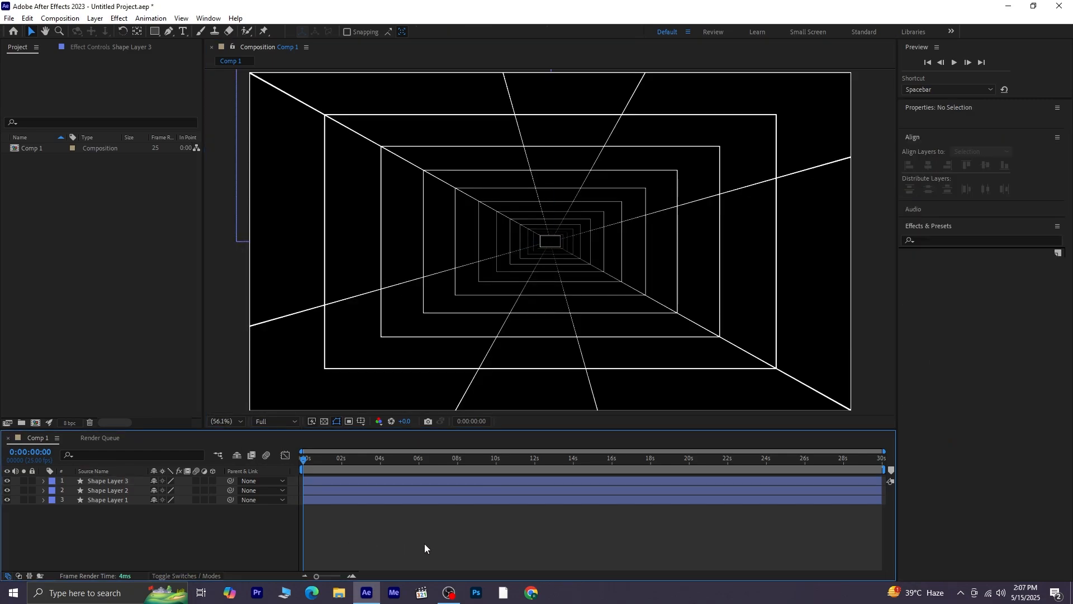
# Preview the tunnel animation and end the work area at 0:00:09:24
pyautogui.press('space')
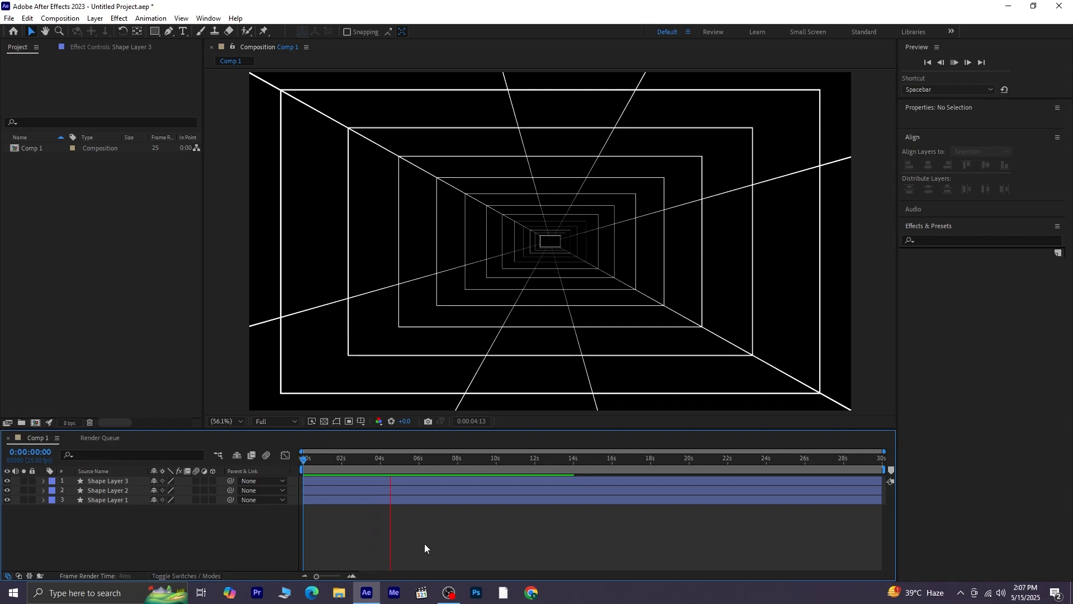
pyautogui.click(391, 463)
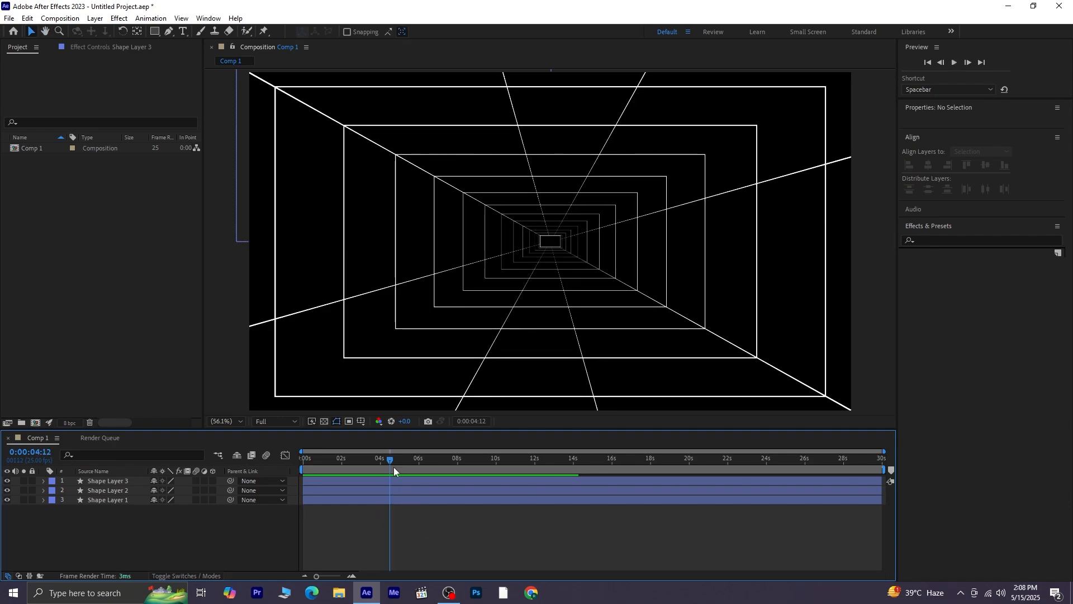
pyautogui.moveTo(394, 457); pyautogui.dragTo(496, 481)
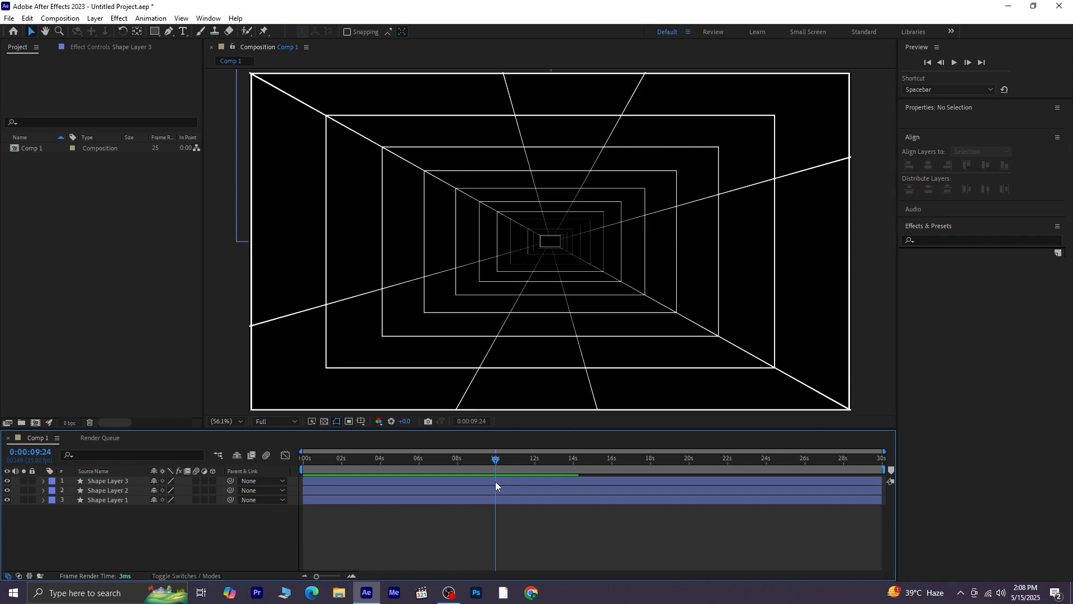
pyautogui.press('n')
# Play back the tunnel animation from the start of the shortened work area
pyautogui.press('space')
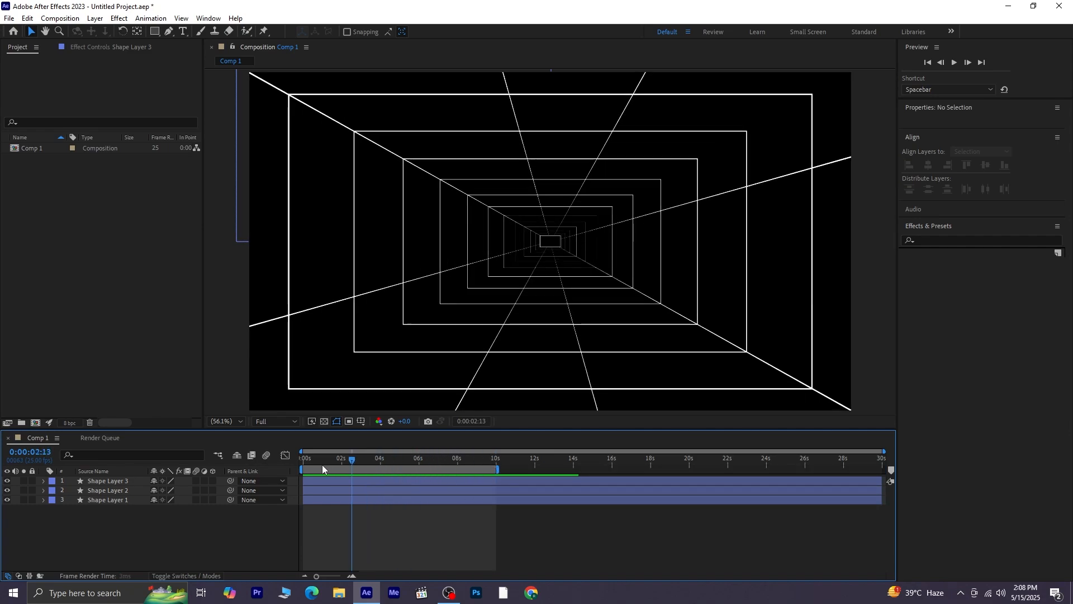
pyautogui.moveTo(322, 465); pyautogui.dragTo(219, 469)
pyautogui.press('space')
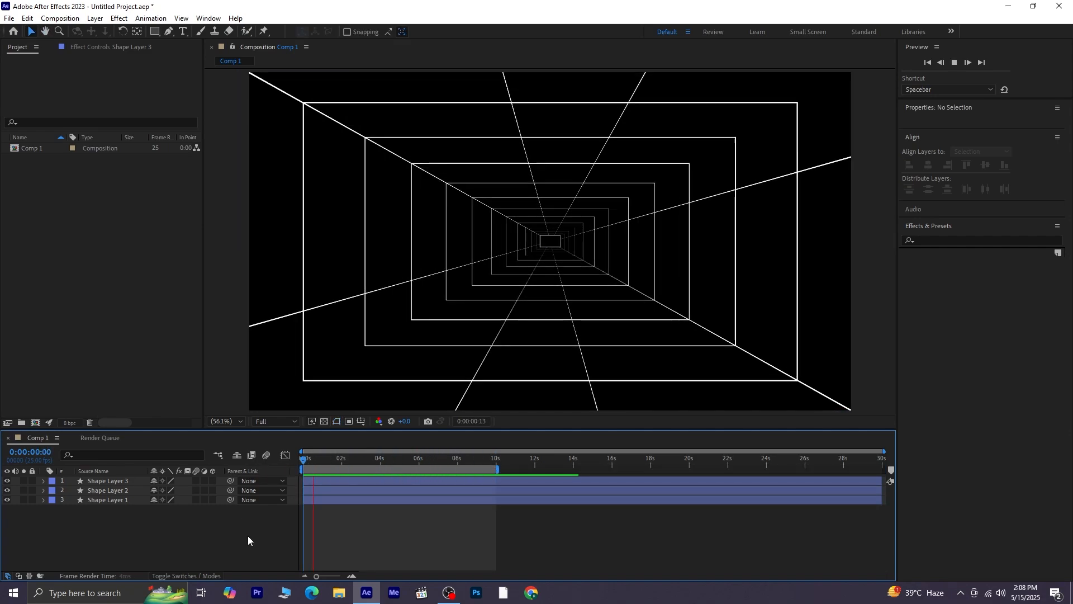
pyautogui.press('space')
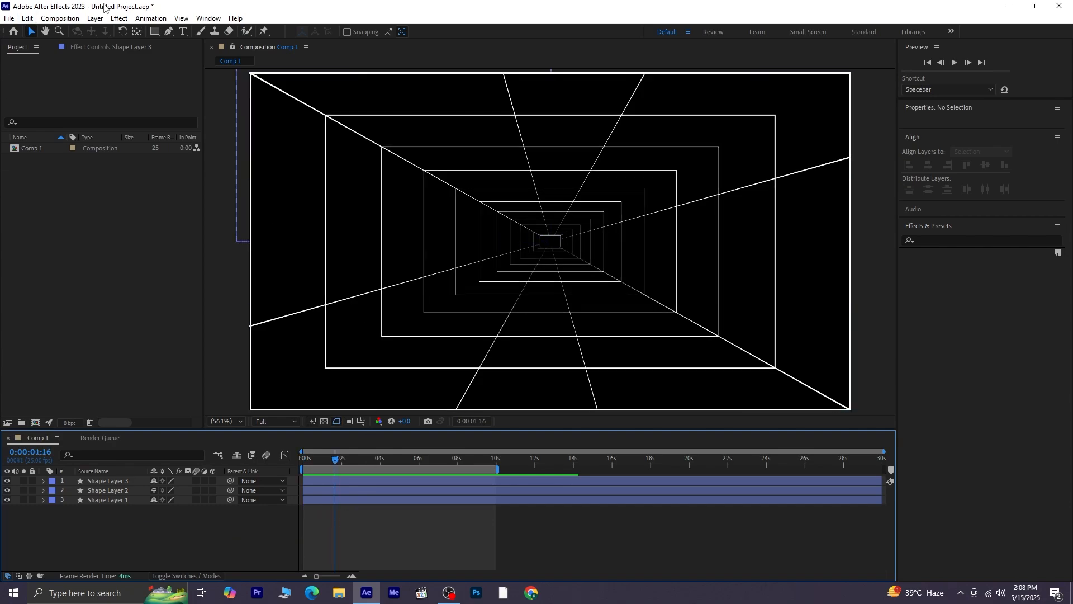
# Add a new adjustment layer above the shape layers
pyautogui.click(95, 18)
pyautogui.moveTo(111, 32)
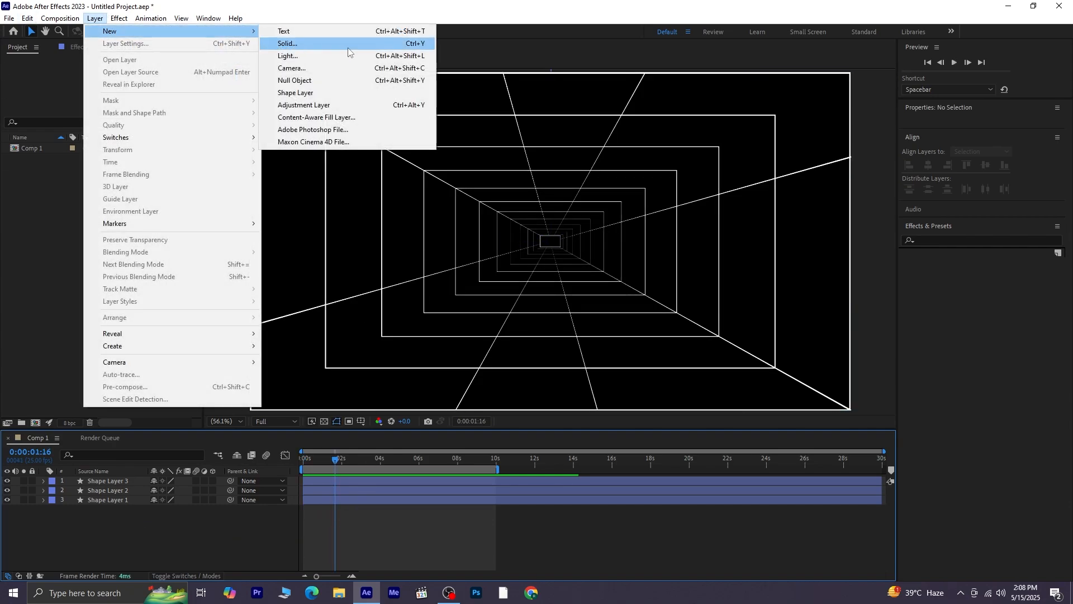
pyautogui.click(388, 105)
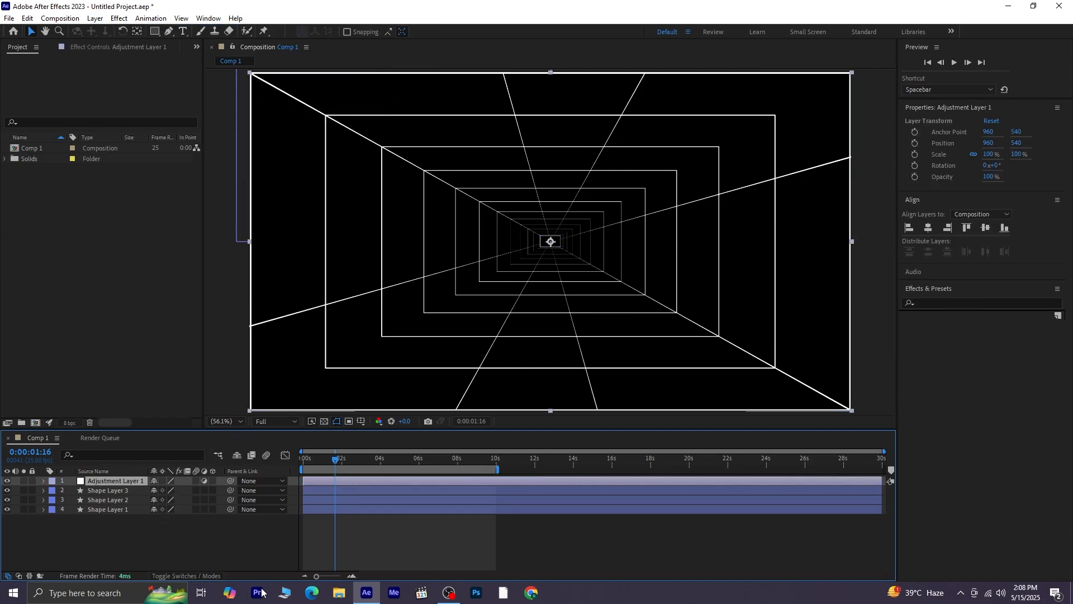
pyautogui.click(184, 519)
# Find the Optics Compensation effect and apply it to the adjustment layer
pyautogui.click(126, 480)
pyautogui.click(987, 302)
pyautogui.click(987, 303)
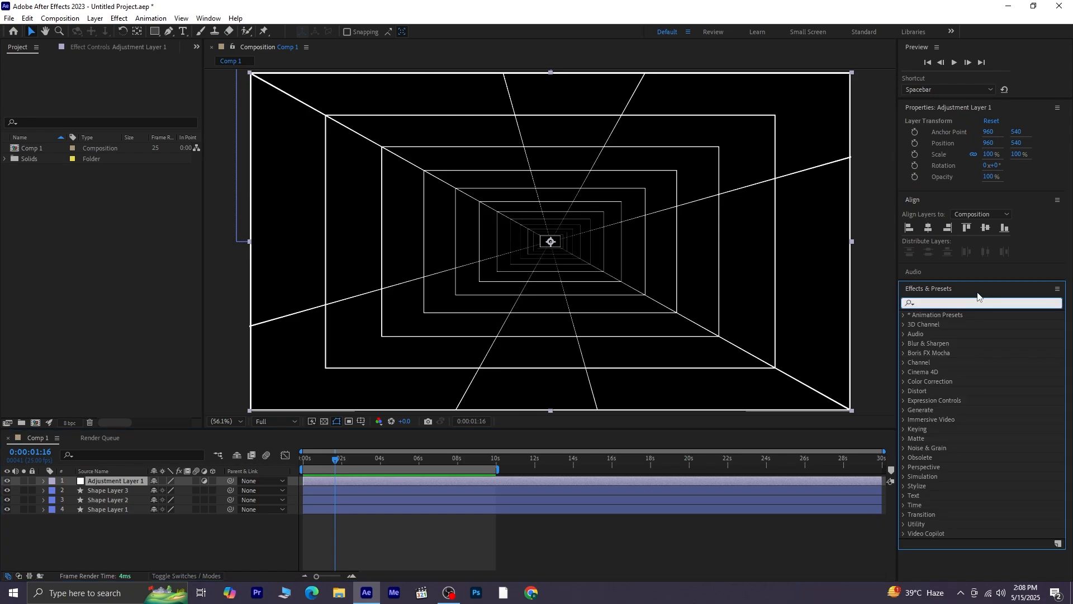
pyautogui.write('opt')
pyautogui.doubleClick(960, 361)
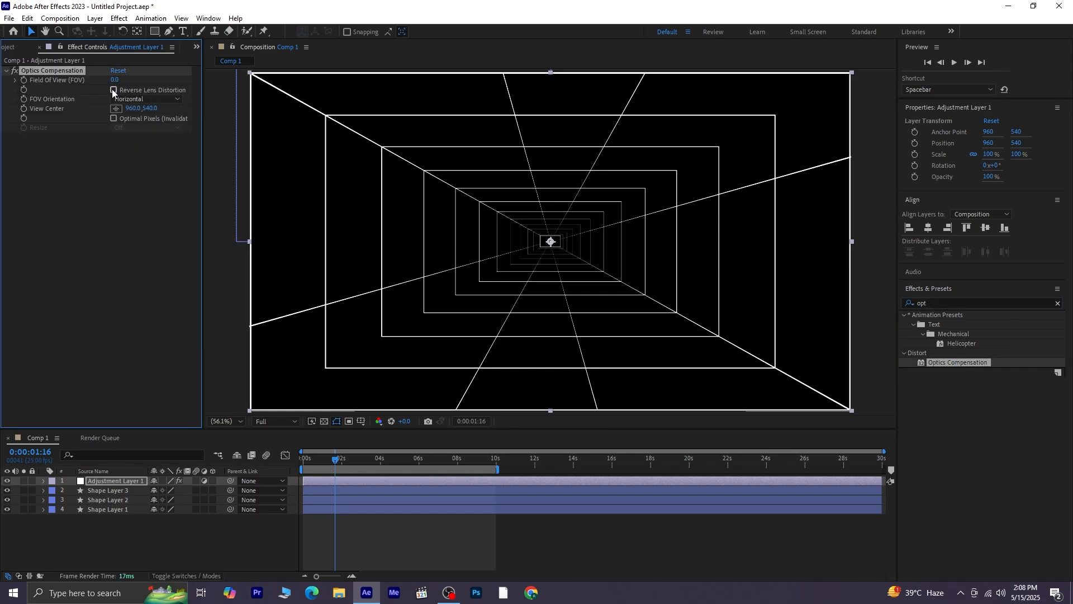
# Enable Reverse Lens Distortion in Optics Compensation and set the field of view to 80.4
pyautogui.moveTo(119, 80); pyautogui.dragTo(411, 83)
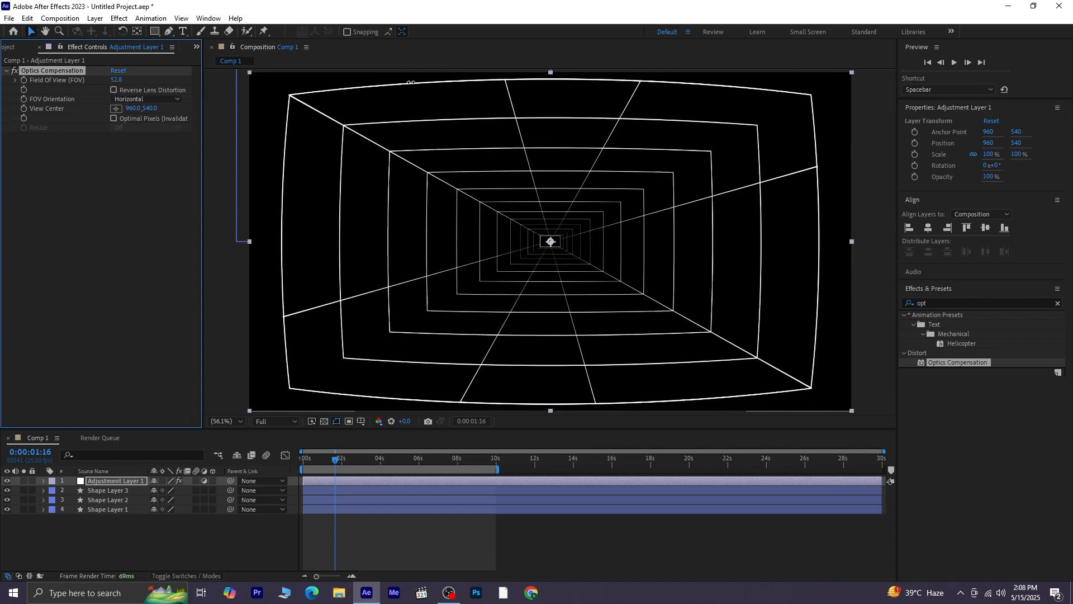
pyautogui.click(122, 91)
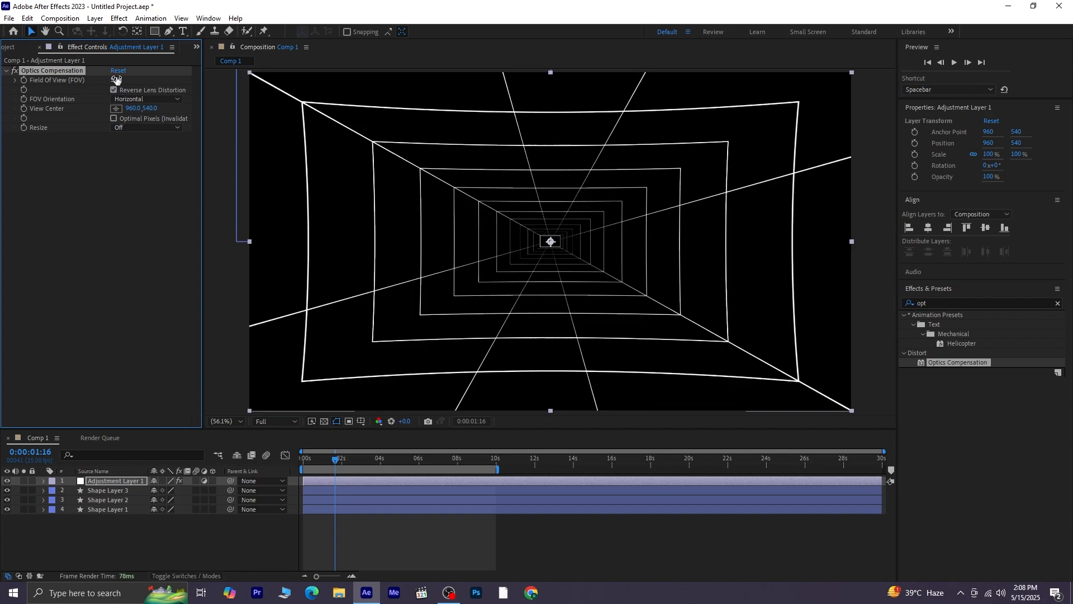
pyautogui.moveTo(116, 80); pyautogui.dragTo(276, 91)
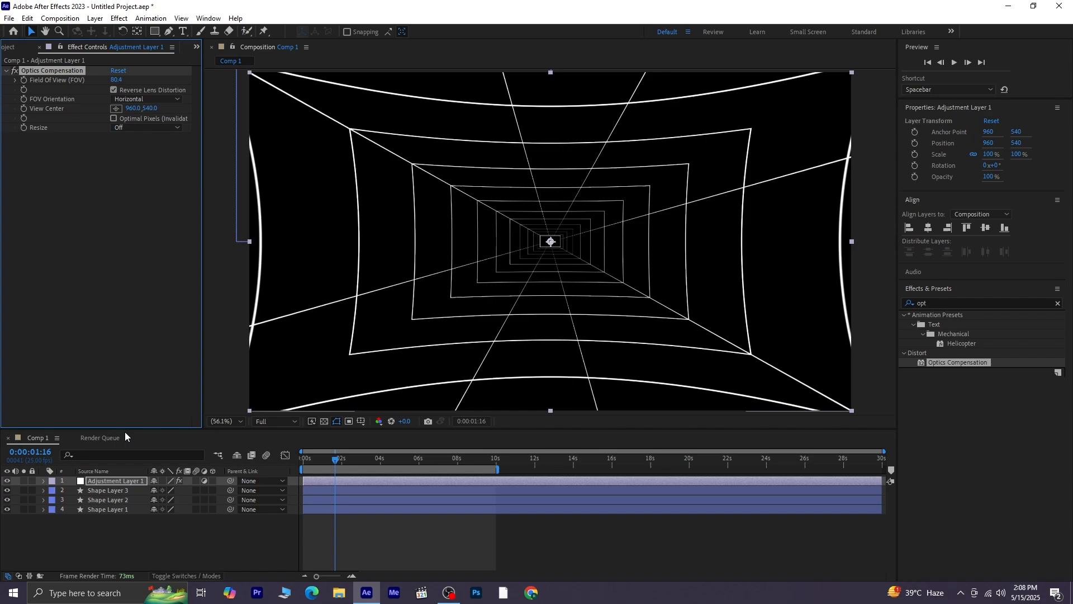
# Apply the Glow effect to the adjustment layer, set its threshold to 100% and radius to 58, and lower its intensity
pyautogui.click(1059, 304)
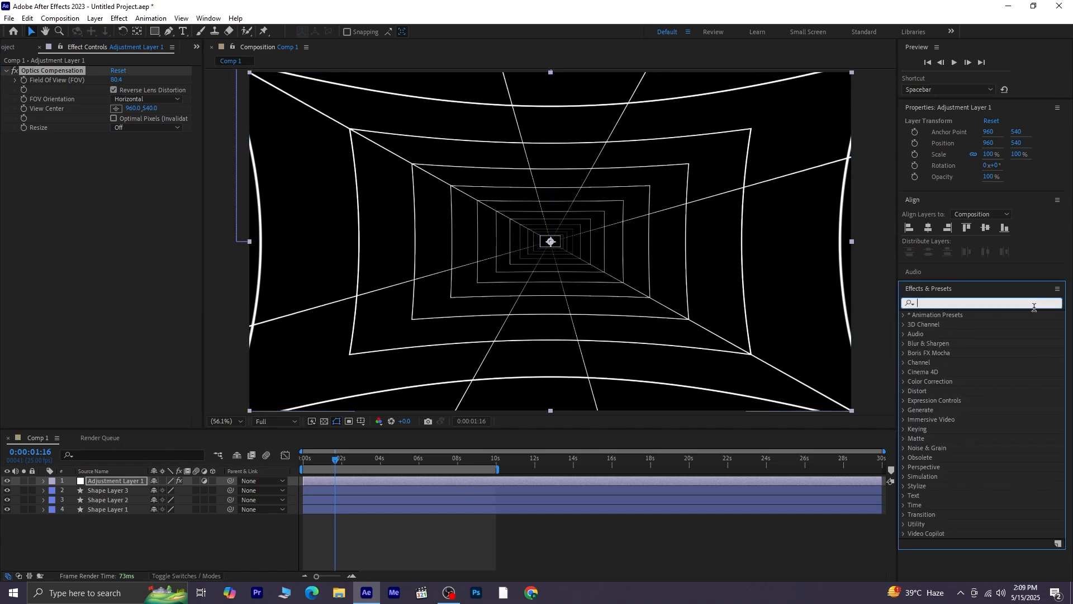
pyautogui.write('glow')
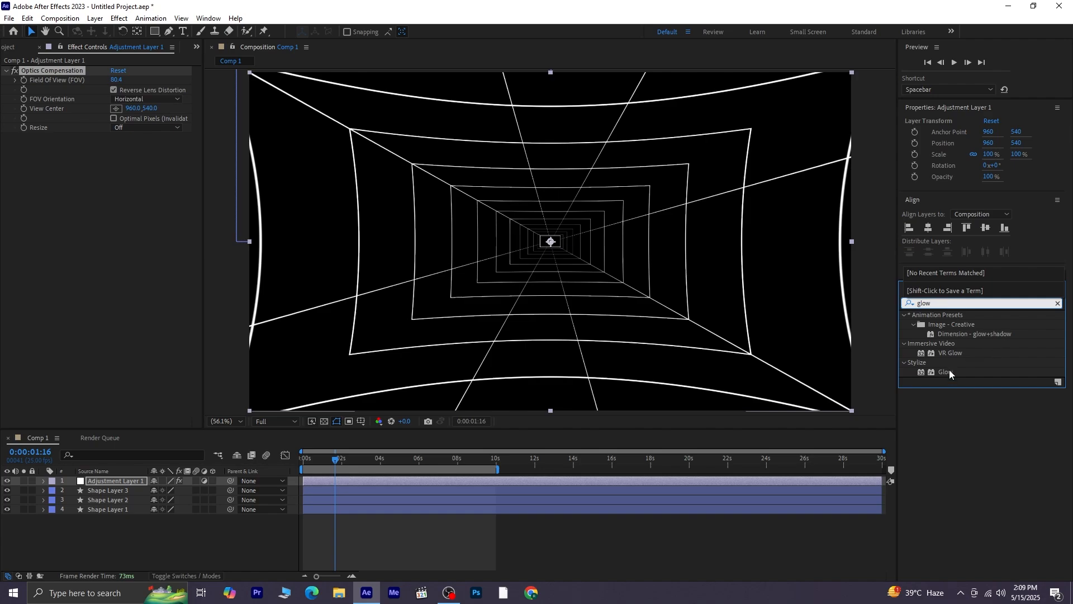
pyautogui.doubleClick(949, 372)
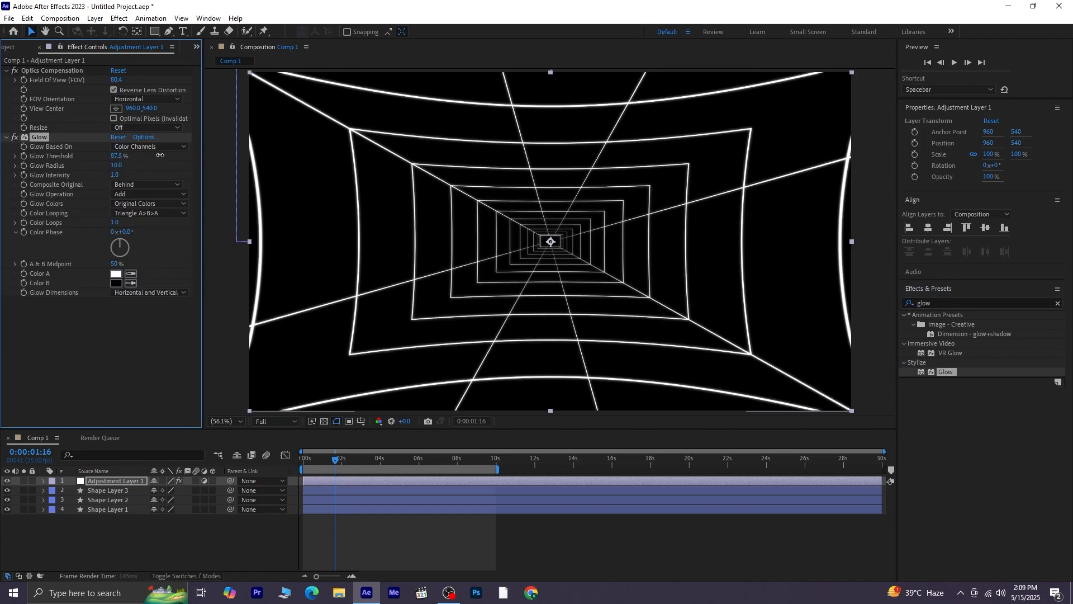
pyautogui.moveTo(160, 155)
pyautogui.mouseDown()
pyautogui.moveTo(183, 155)
pyautogui.moveTo(145, 163)
pyautogui.mouseUp()
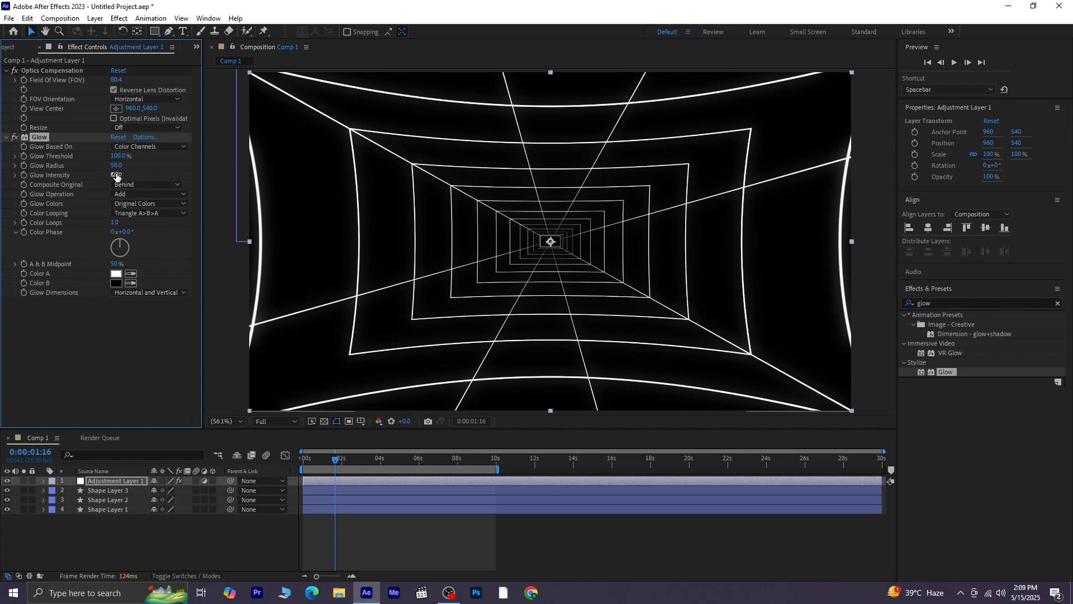
pyautogui.click(81, 334)
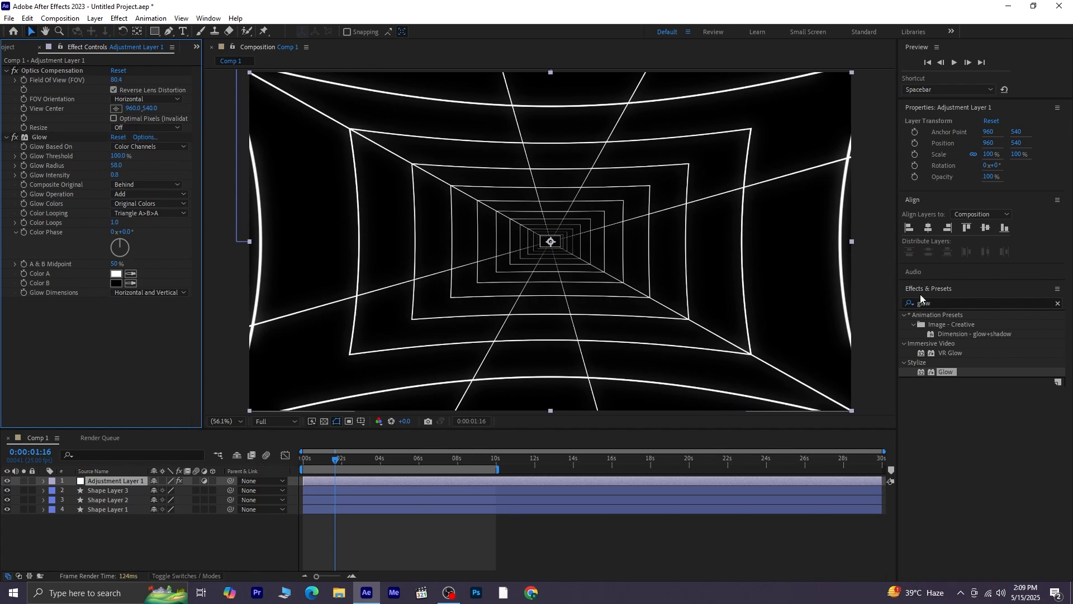
# Find the Noise effect under Noise & Grain and apply it to the adjustment layer
pyautogui.doubleClick(941, 303)
pyautogui.write('noi')
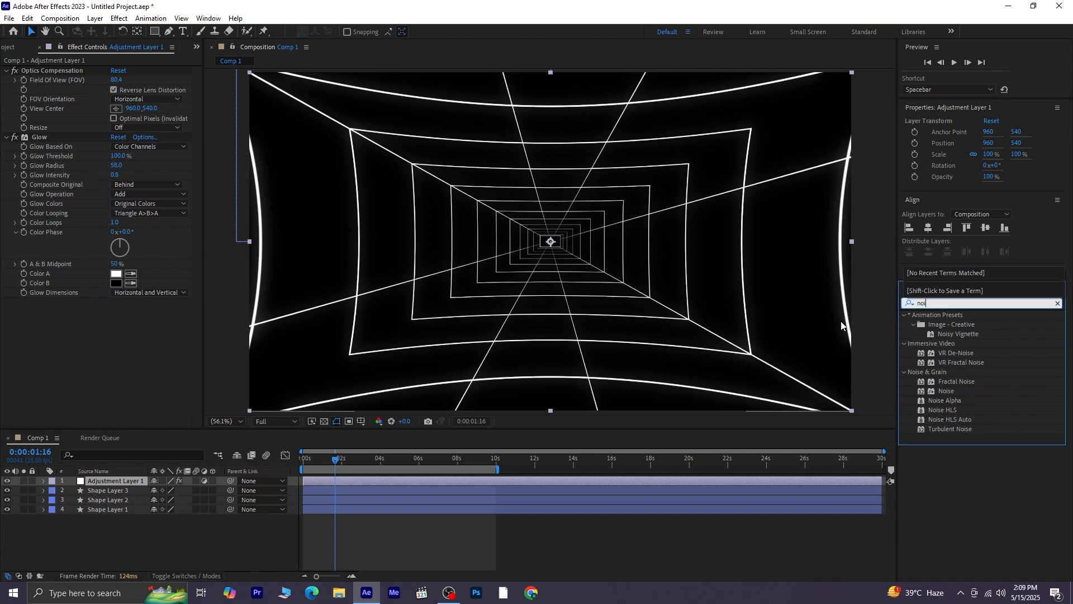
pyautogui.write('se')
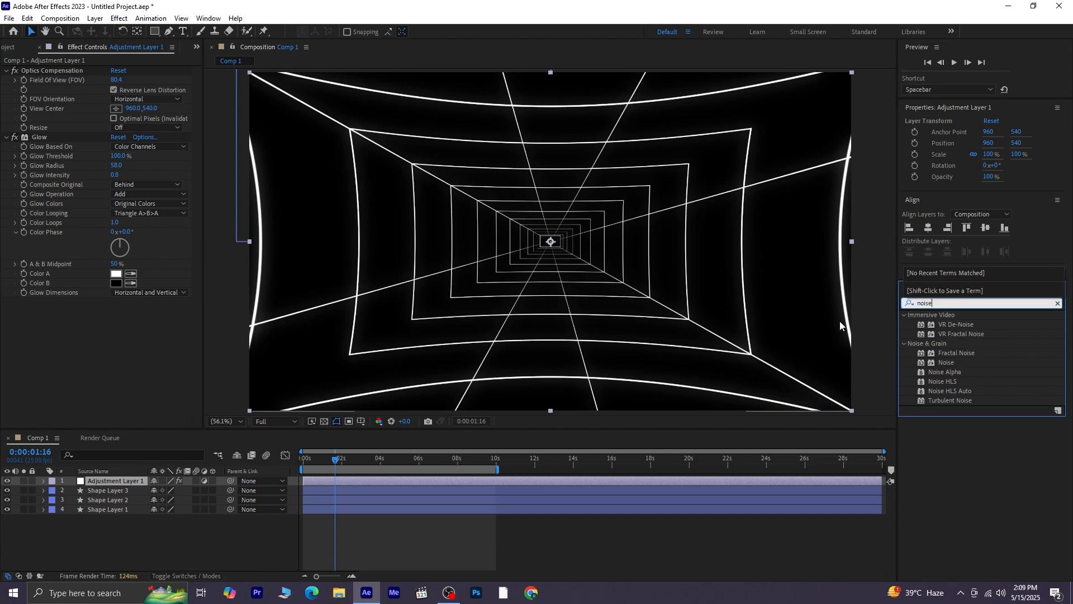
pyautogui.doubleClick(944, 362)
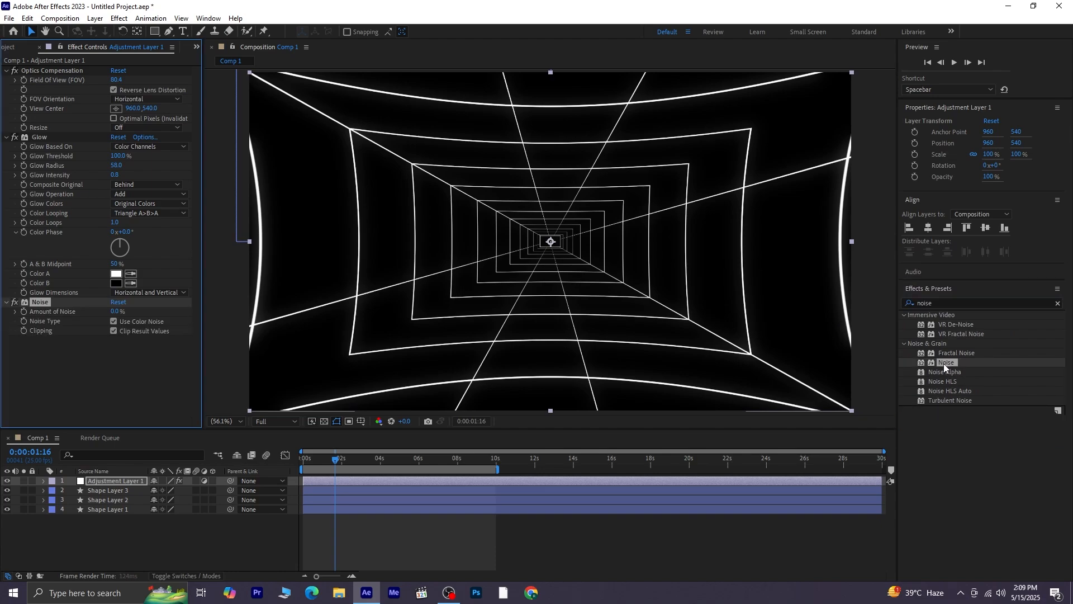
# Turn off Use Color Noise in the Noise effect and set the amount of noise to 38%
pyautogui.click(114, 322)
pyautogui.moveTo(116, 311); pyautogui.dragTo(155, 312)
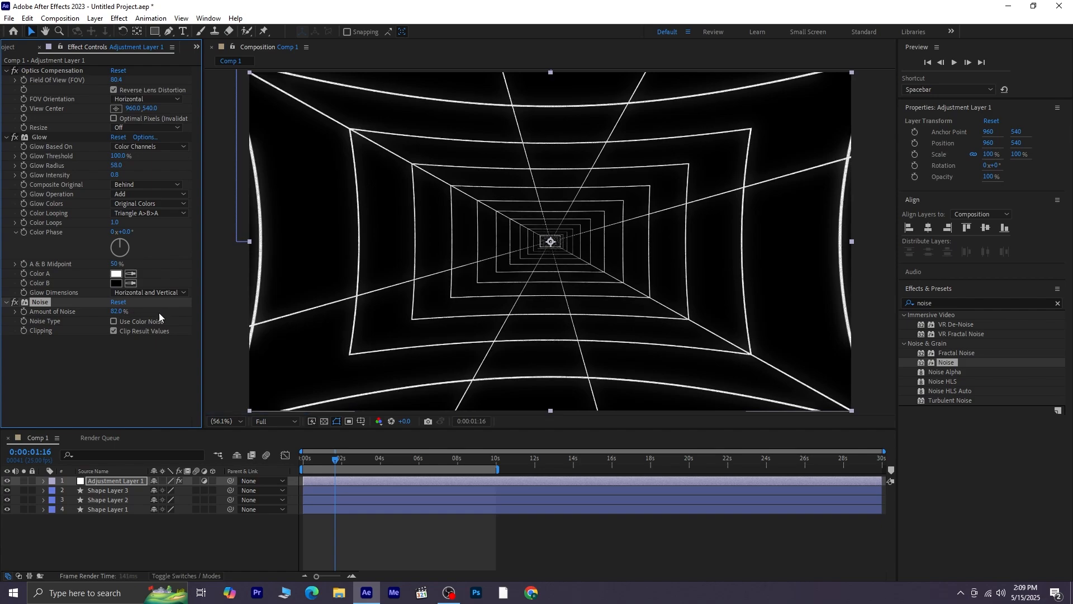
pyautogui.click(240, 557)
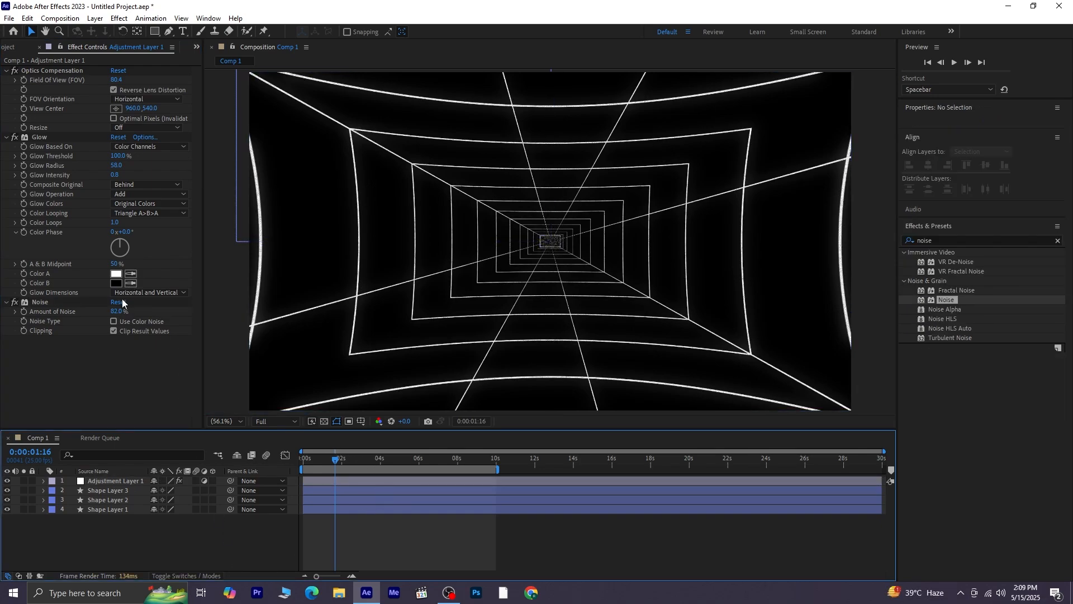
pyautogui.moveTo(115, 312); pyautogui.dragTo(98, 322)
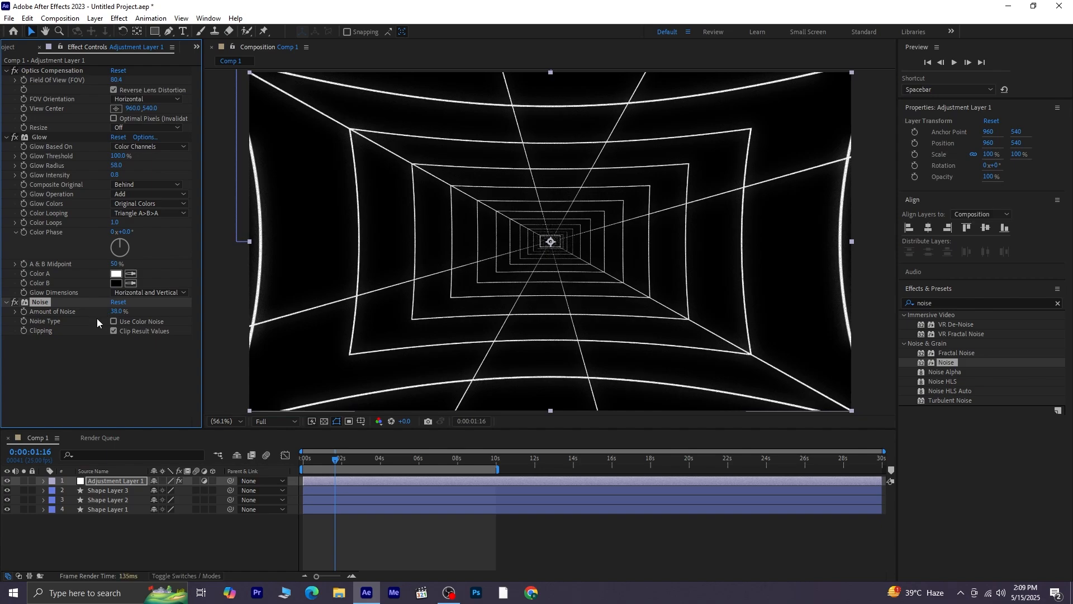
pyautogui.click(377, 529)
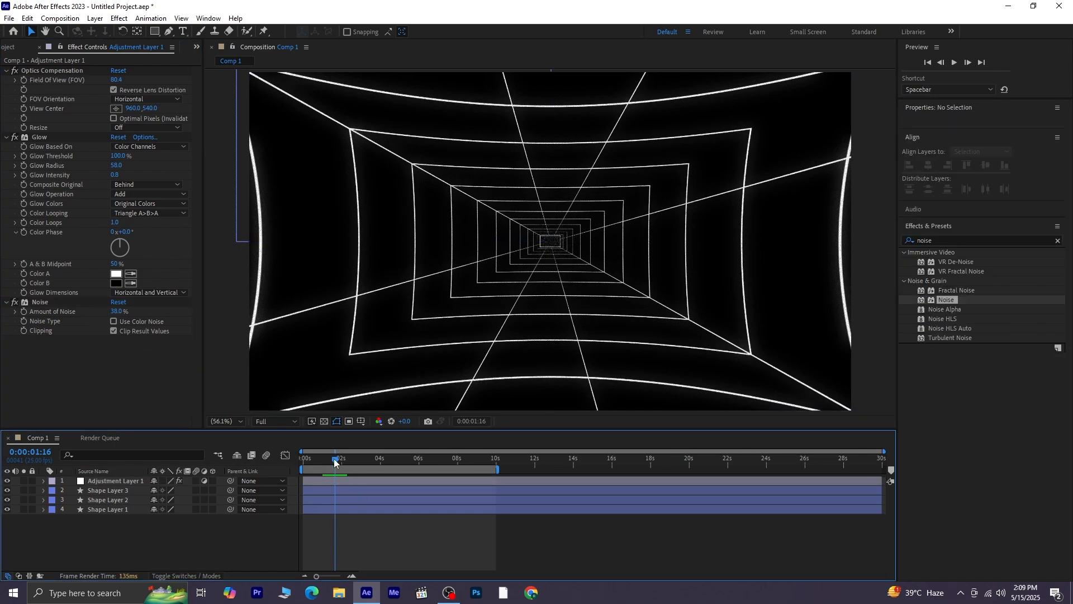
# Play back the tunnel animation from the start to review the glow and noise
pyautogui.moveTo(334, 459); pyautogui.dragTo(246, 464)
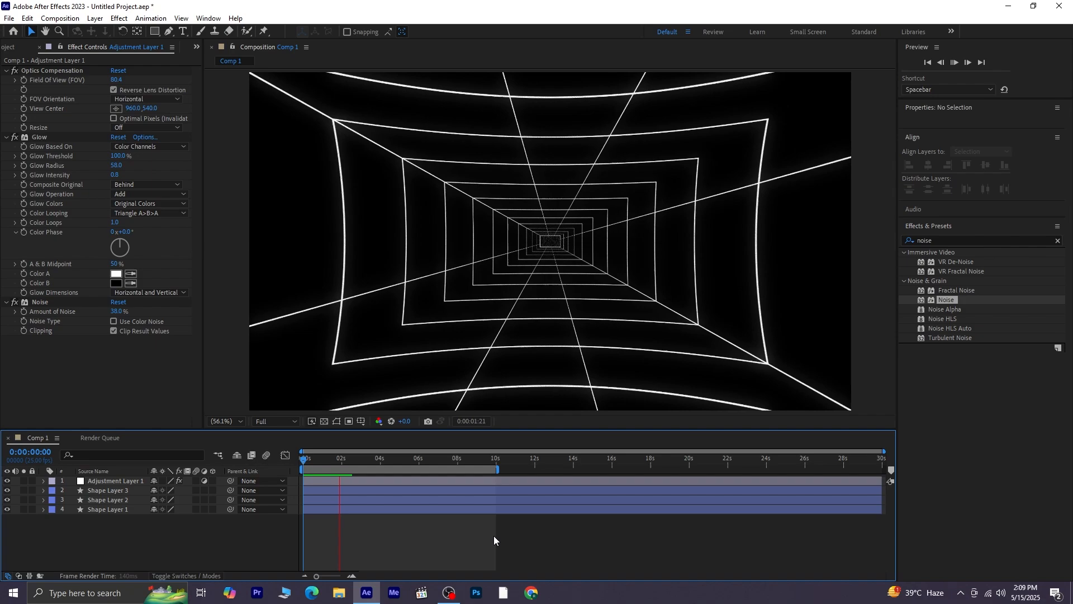
pyautogui.press('space')
pyautogui.moveTo(353, 461); pyautogui.dragTo(221, 476)
pyautogui.press('space')
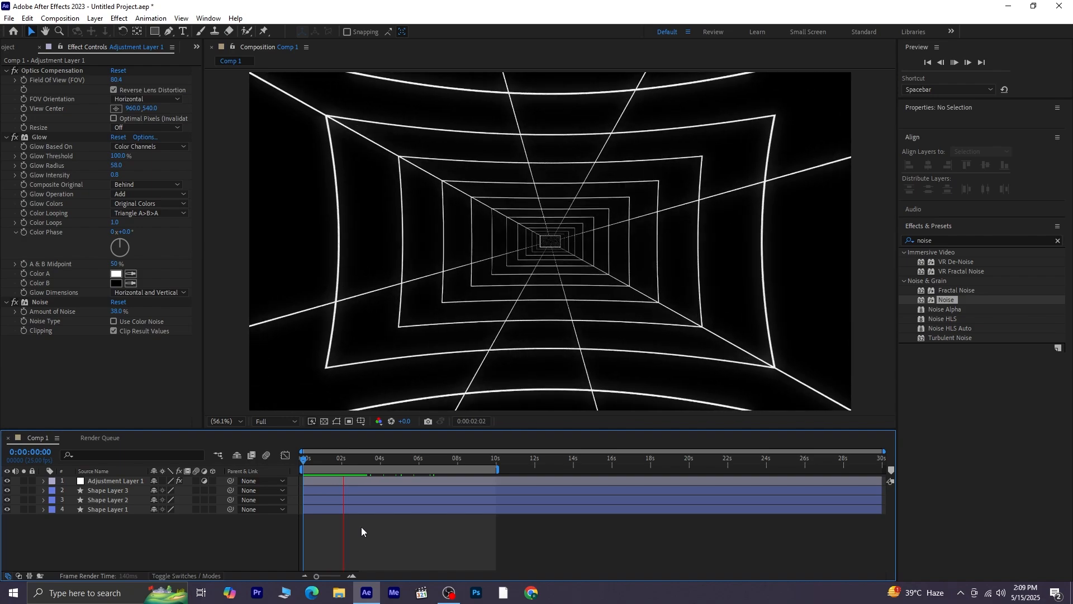
pyautogui.press('space')
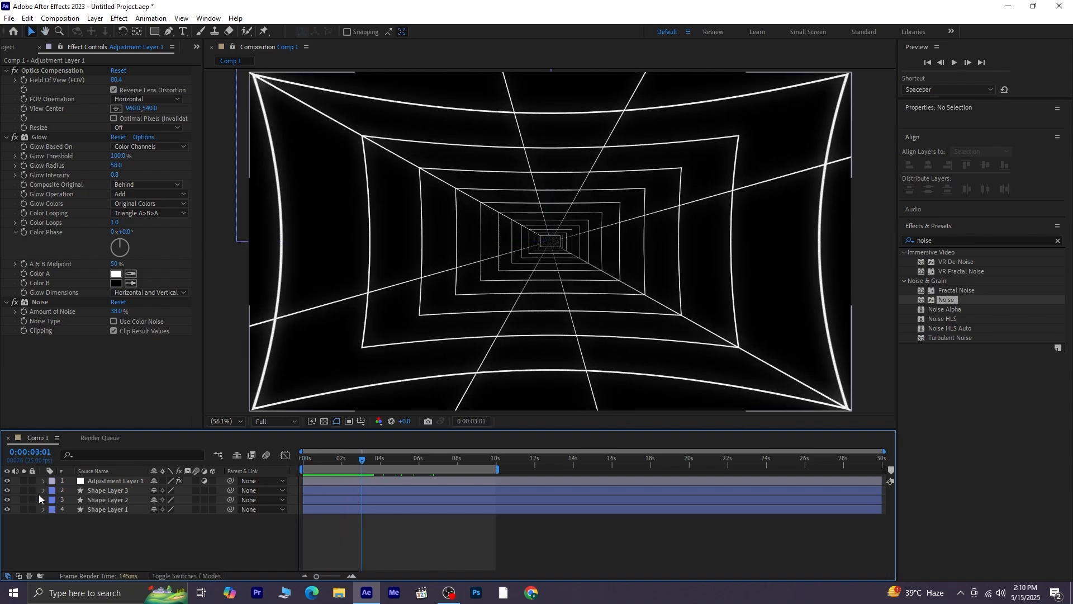
# Change the fill of the small central rectangle on Shape Layer 3 to white
pyautogui.click(120, 500)
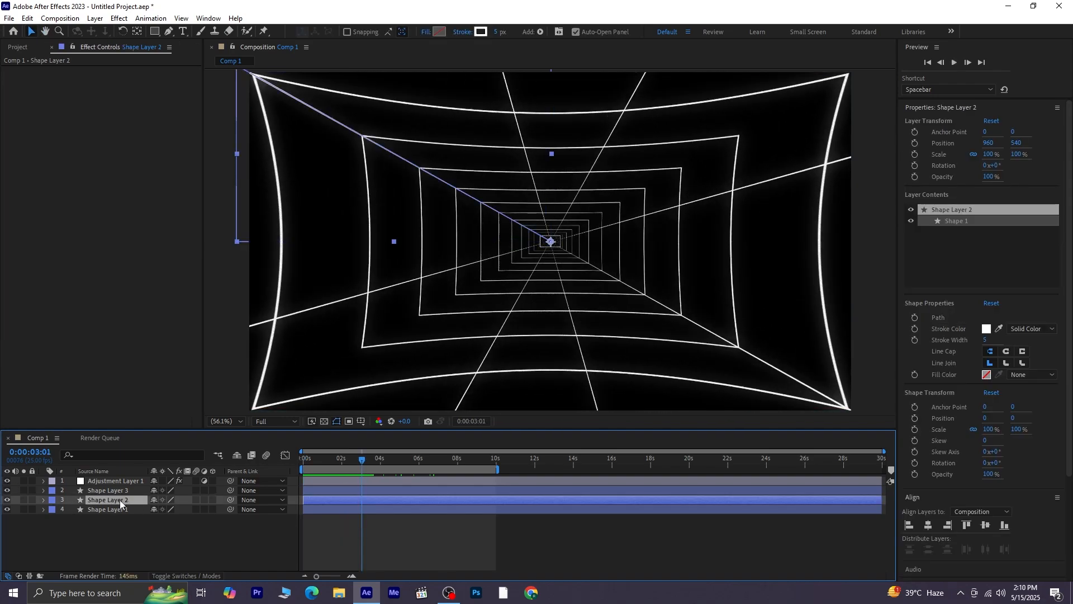
pyautogui.click(123, 490)
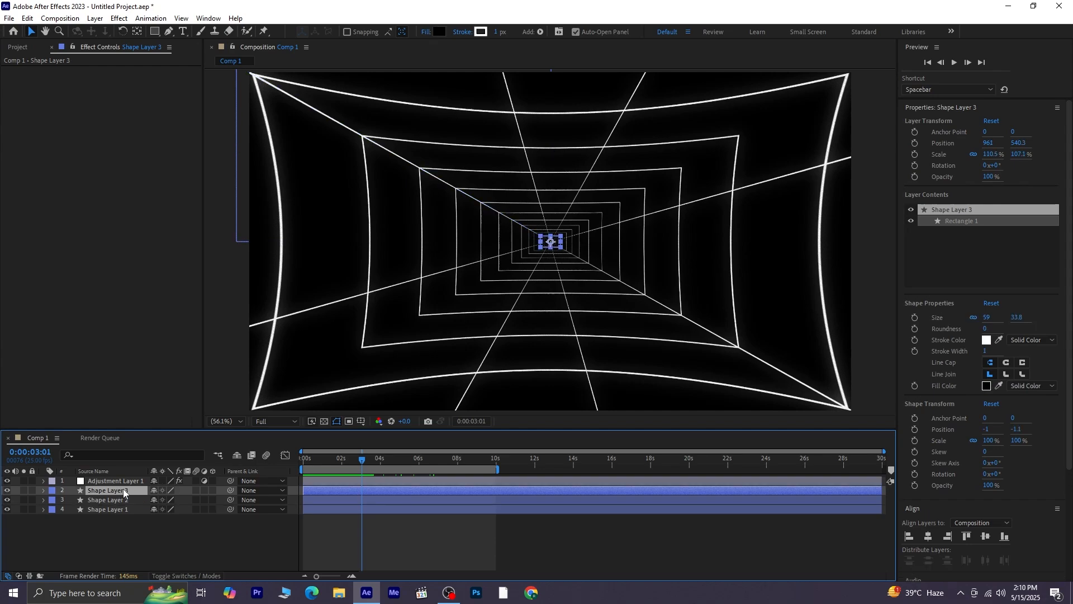
pyautogui.click(445, 36)
pyautogui.moveTo(486, 254); pyautogui.dragTo(352, 203)
pyautogui.click(670, 230)
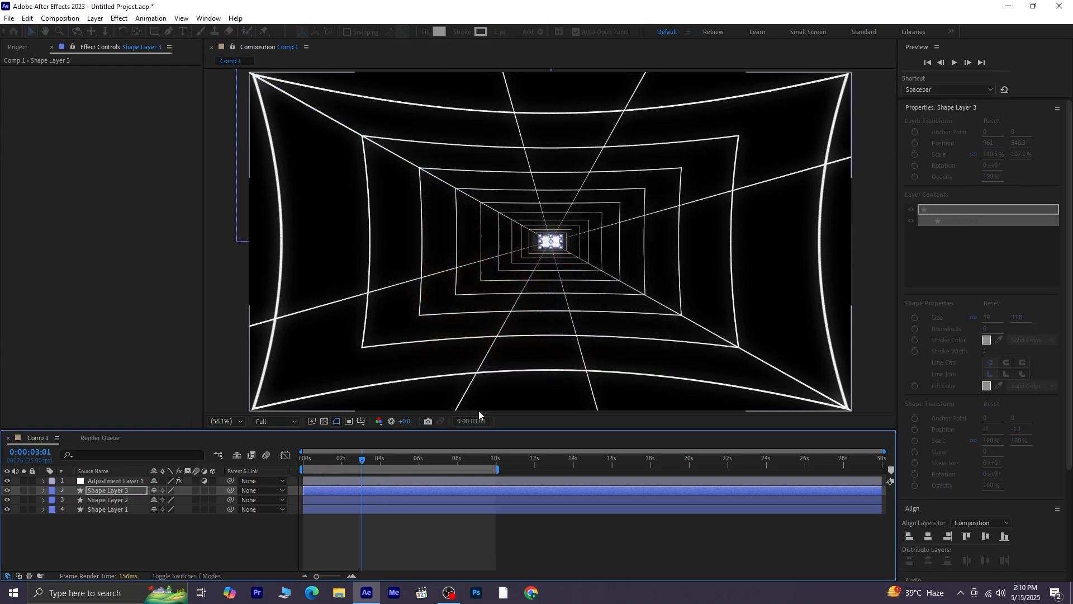
pyautogui.click(398, 545)
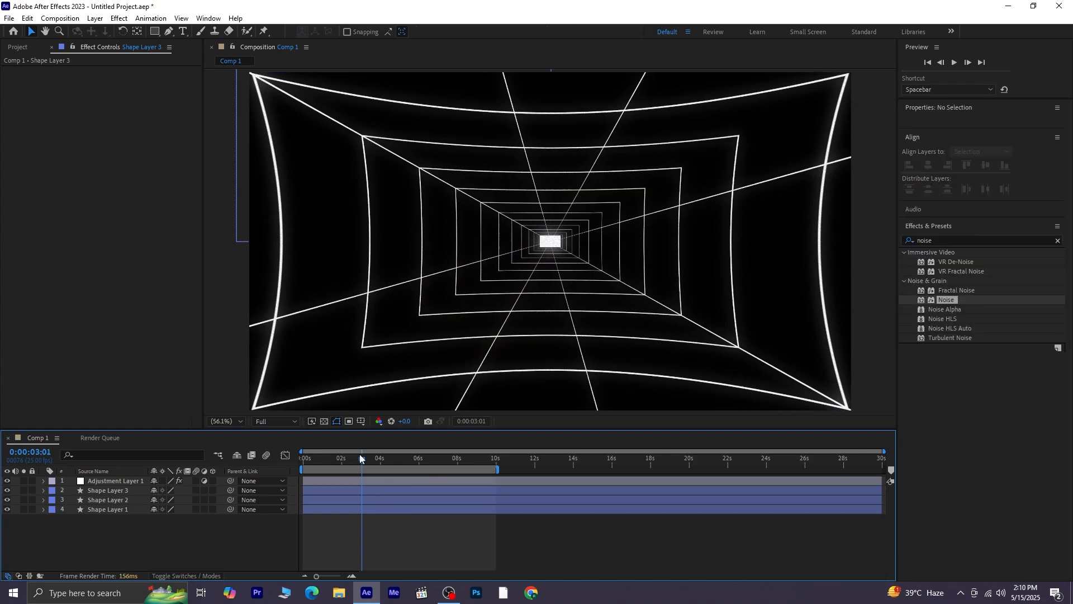
# Preview the animation with the white central rectangle from the beginning and return the playhead to the start
pyautogui.moveTo(354, 460); pyautogui.dragTo(288, 461)
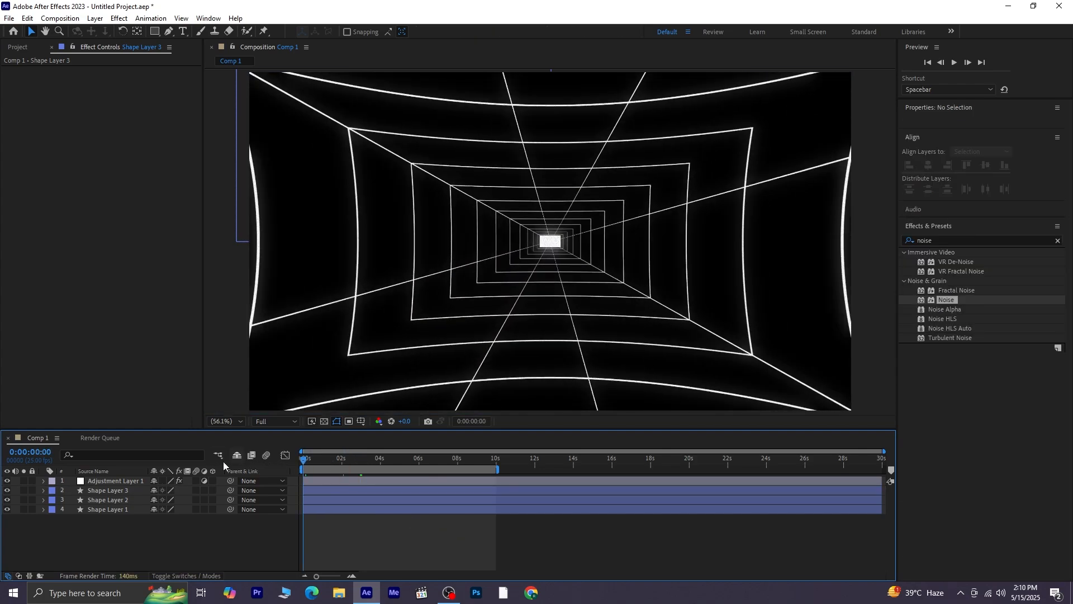
pyautogui.press('space')
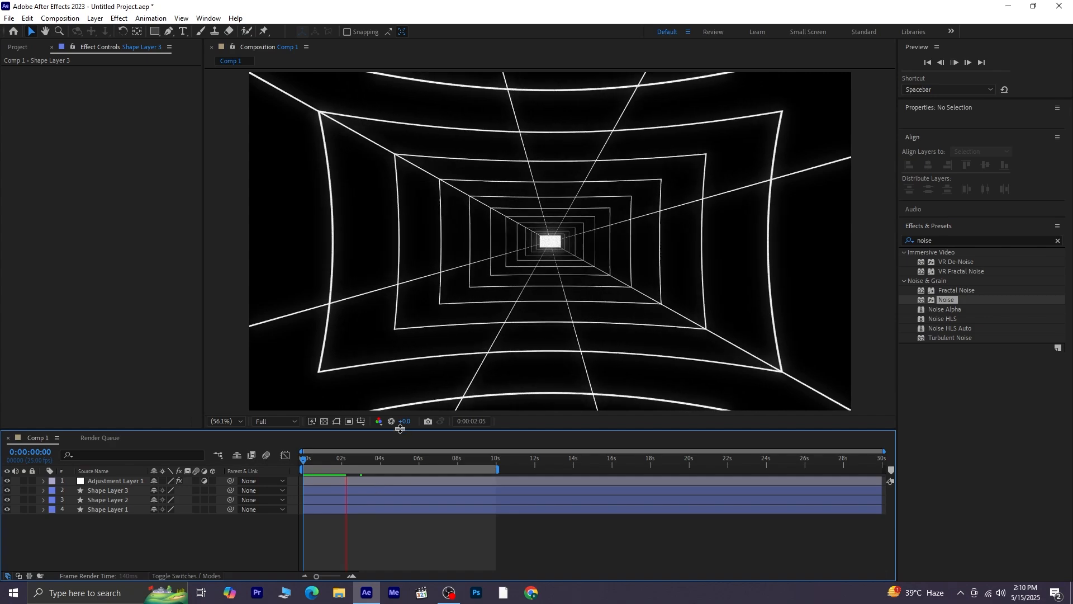
pyautogui.press('space')
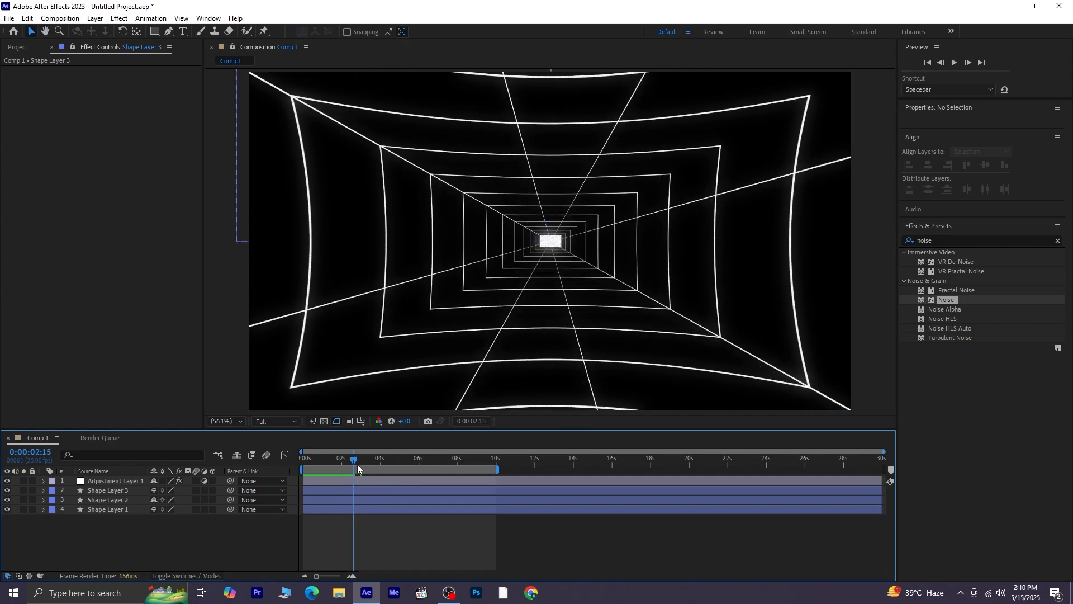
pyautogui.moveTo(355, 459); pyautogui.dragTo(303, 459)
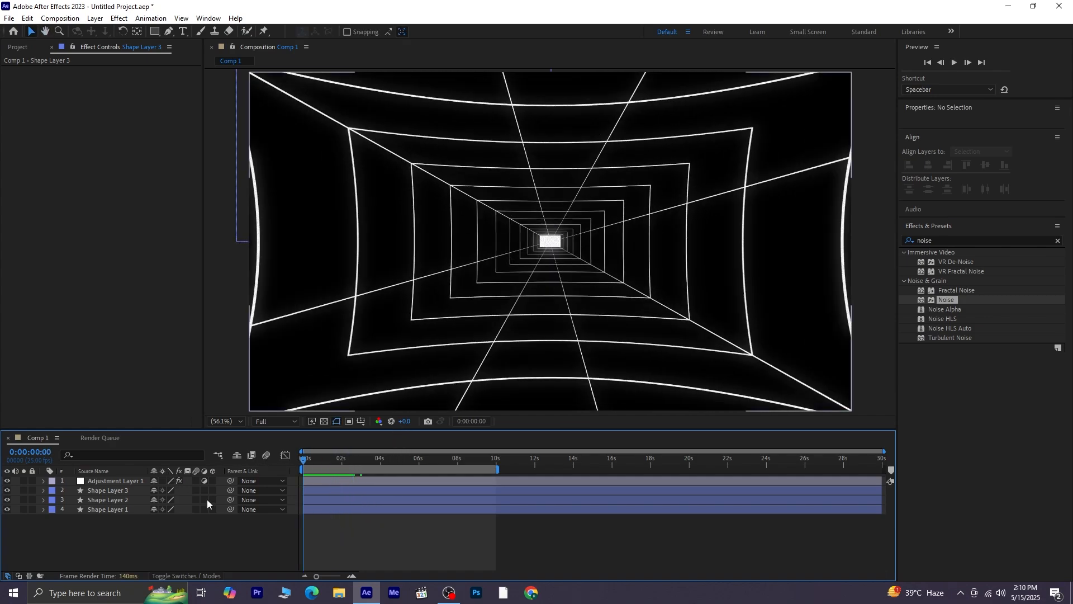
# Try an orange FF5A00 stroke colour on the radiating lines of Shape Layer 2
pyautogui.click(122, 499)
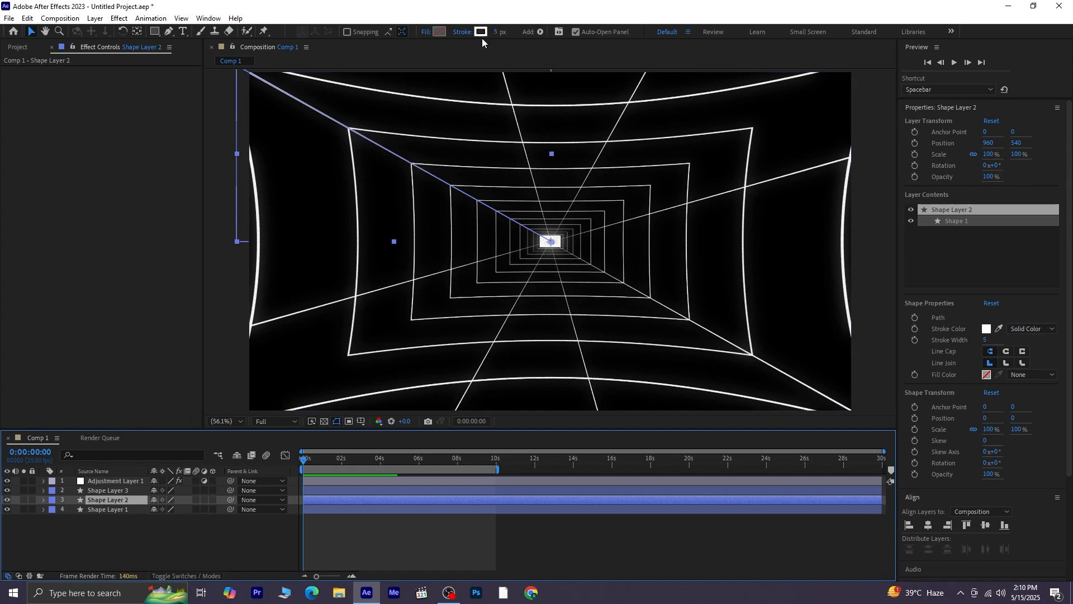
pyautogui.click(483, 34)
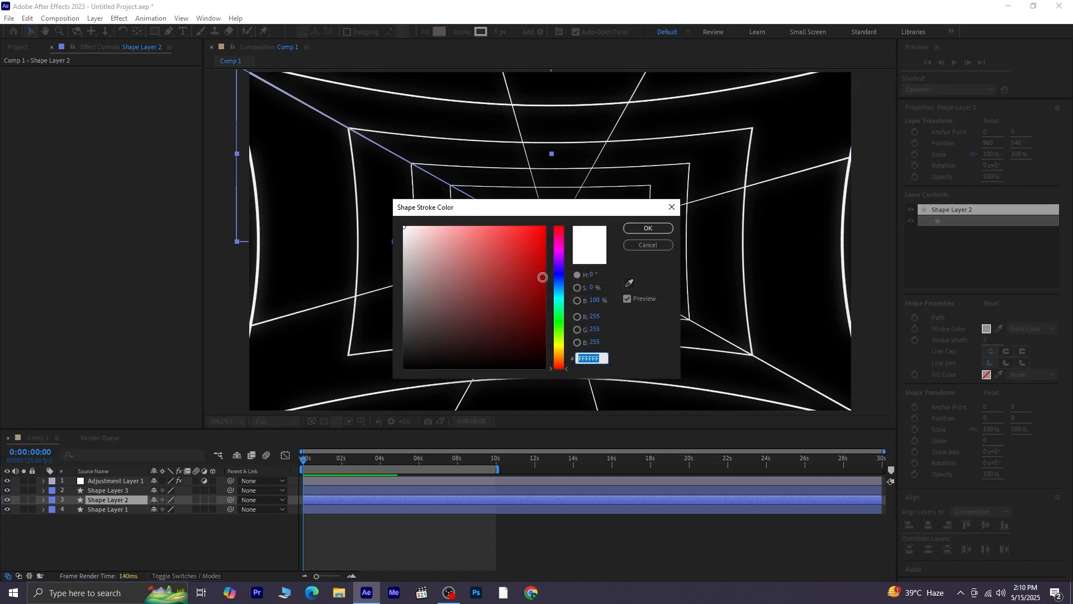
pyautogui.click(552, 362)
pyautogui.moveTo(547, 311); pyautogui.dragTo(565, 202)
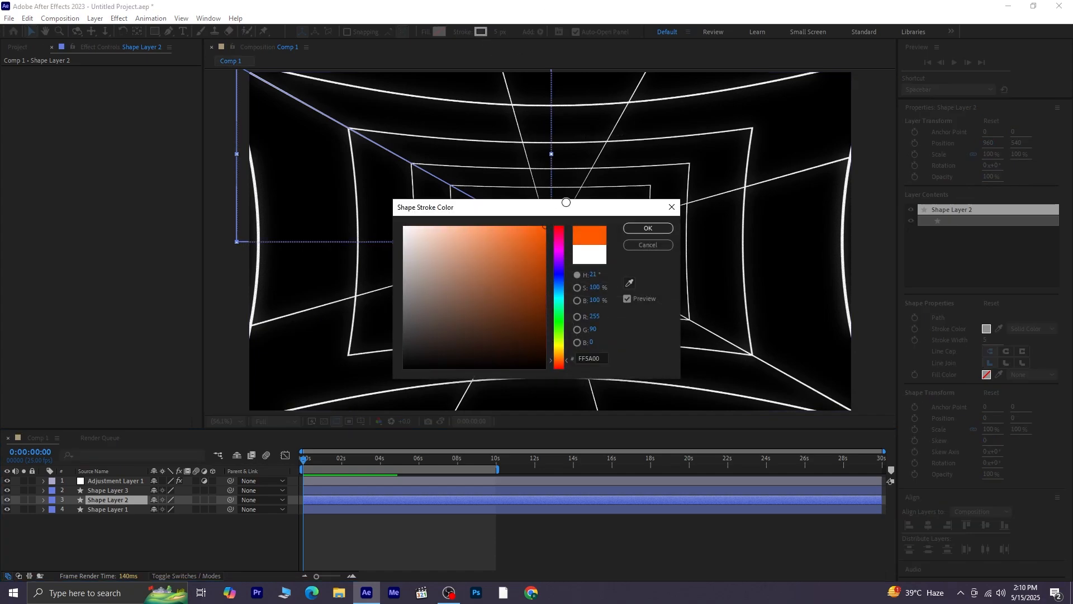
pyautogui.click(647, 228)
pyautogui.click(383, 559)
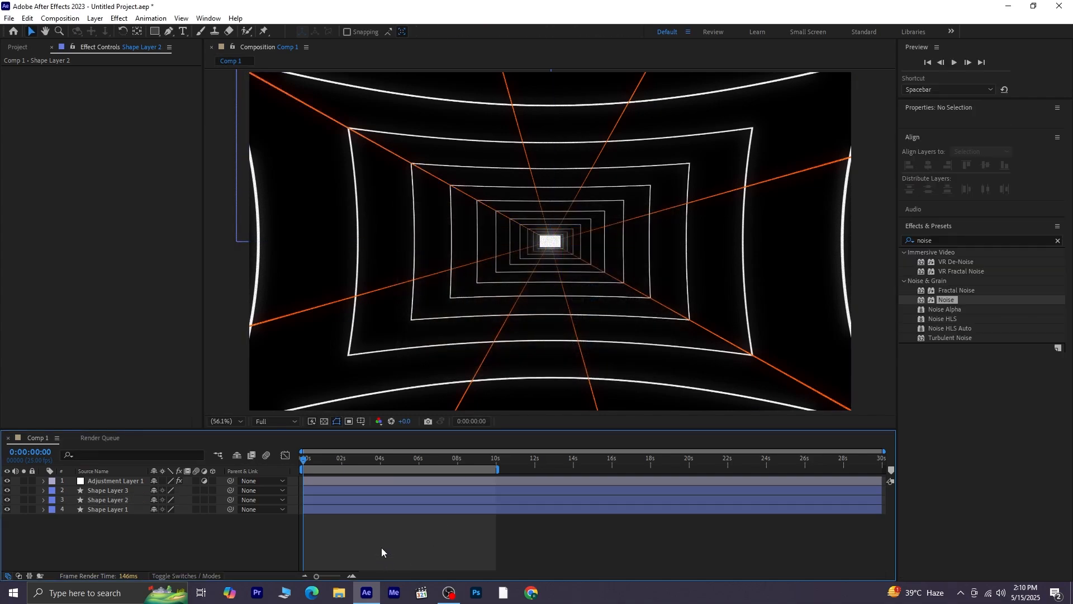
# Try thickening the radiating lines on Shape Layer 2 to a 55 px stroke
pyautogui.click(113, 501)
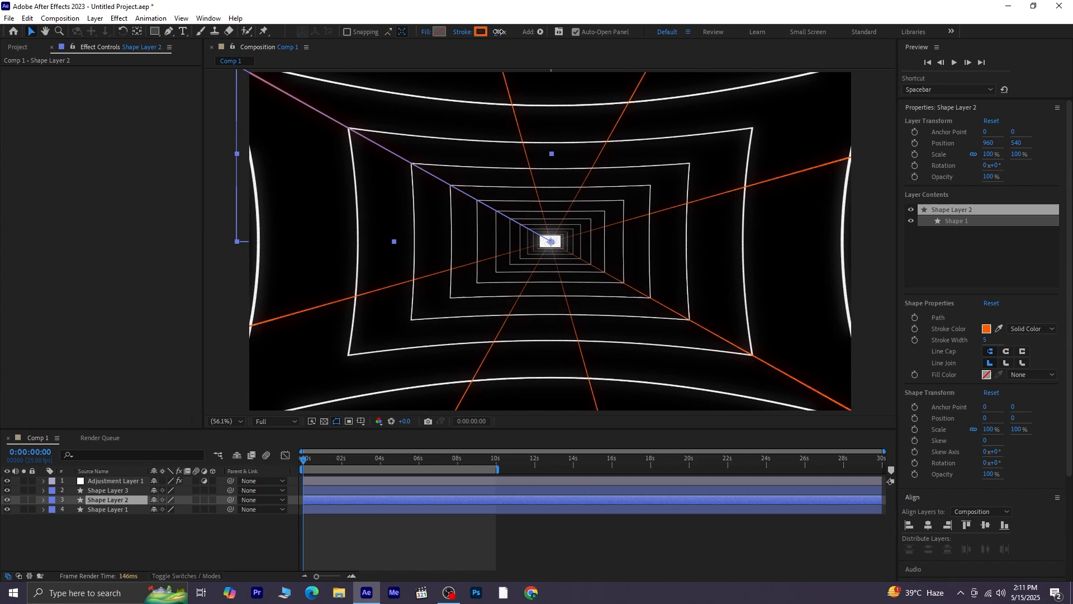
pyautogui.moveTo(499, 31); pyautogui.dragTo(527, 32)
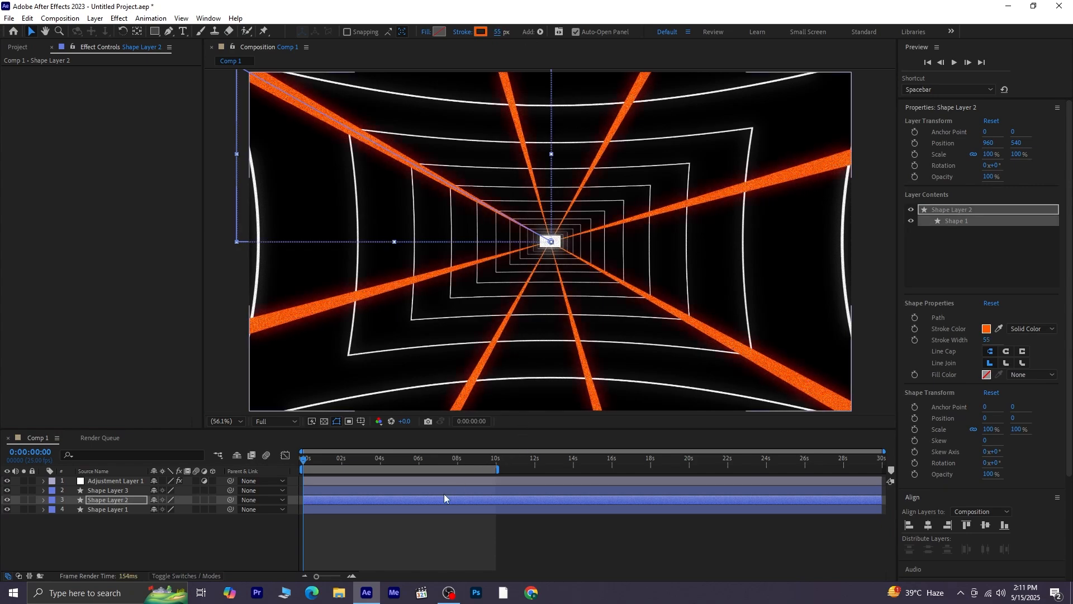
pyautogui.click(421, 524)
# Play back the animation with the thick orange lines and return the playhead to the start
pyautogui.press('space')
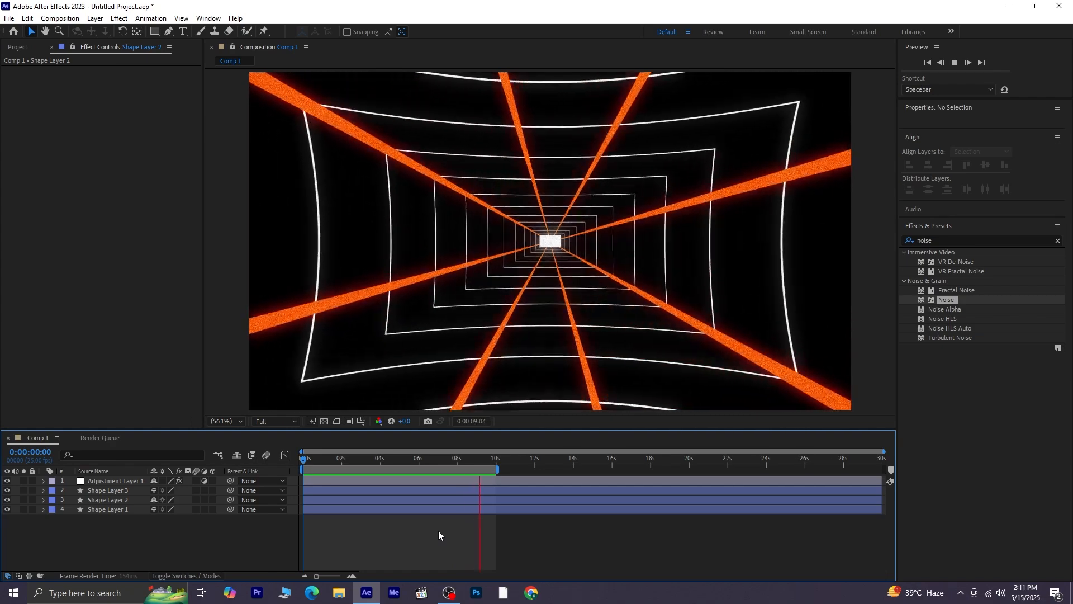
pyautogui.click(470, 459)
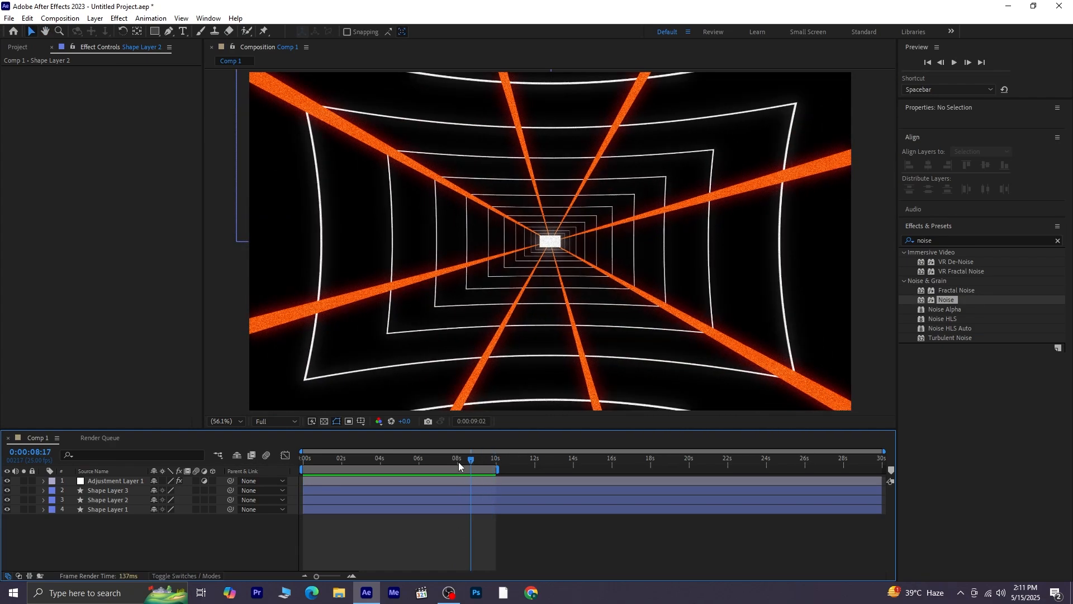
pyautogui.moveTo(459, 461); pyautogui.dragTo(271, 474)
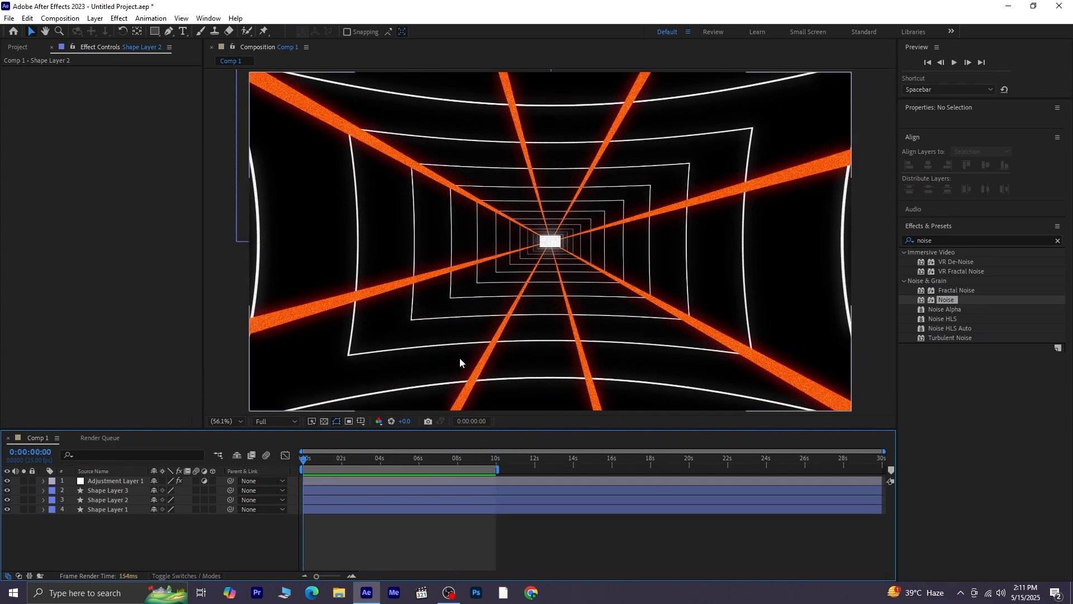
# Restore the radiating lines of Shape Layer 2 to a white 5 px stroke and deselect the layer
pyautogui.click(119, 501)
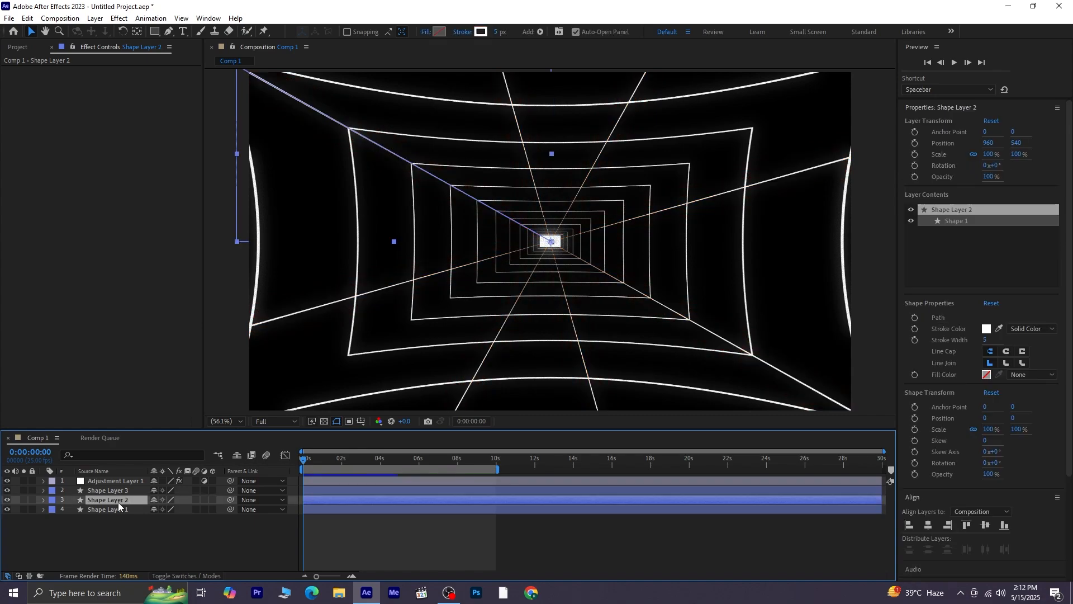
pyautogui.click(363, 526)
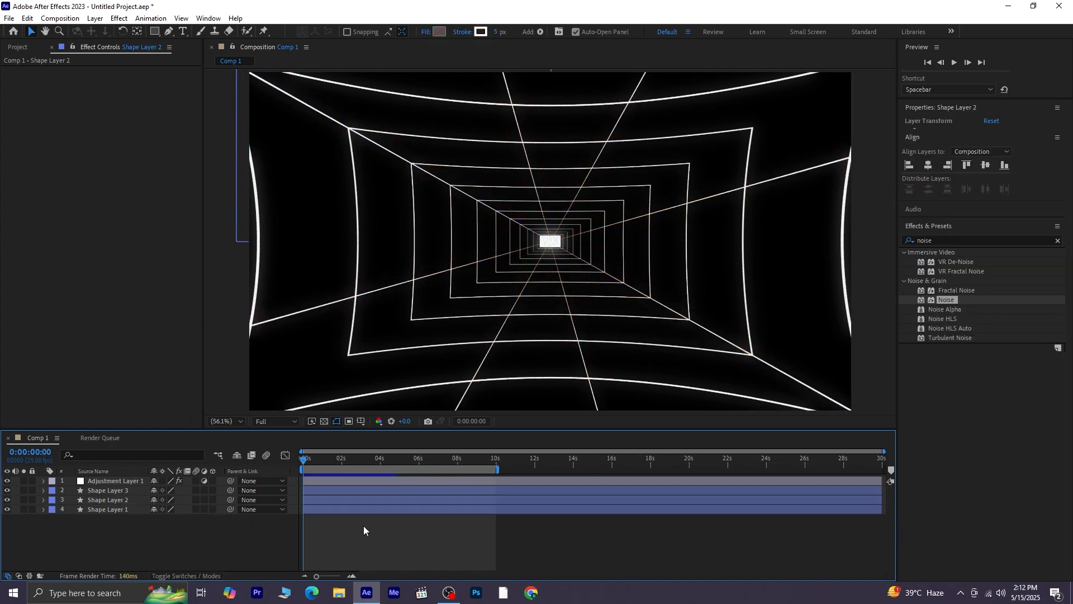
# Duplicate Shape Layer 1 and set the copy's Repeater 1 transform scale to 63%
pyautogui.click(117, 507)
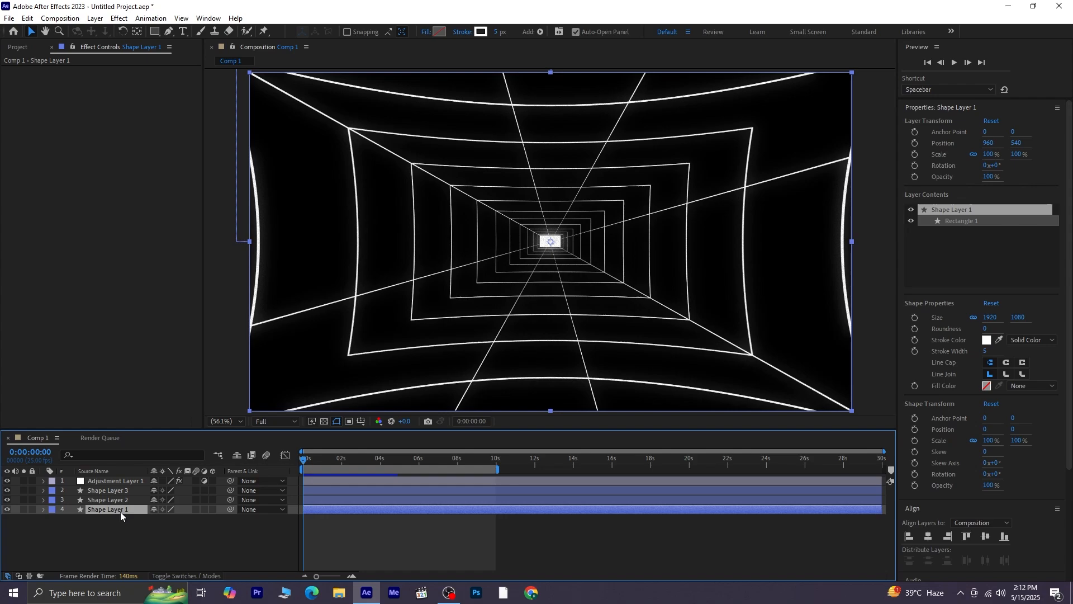
pyautogui.hotkey('ctrl', 'd')
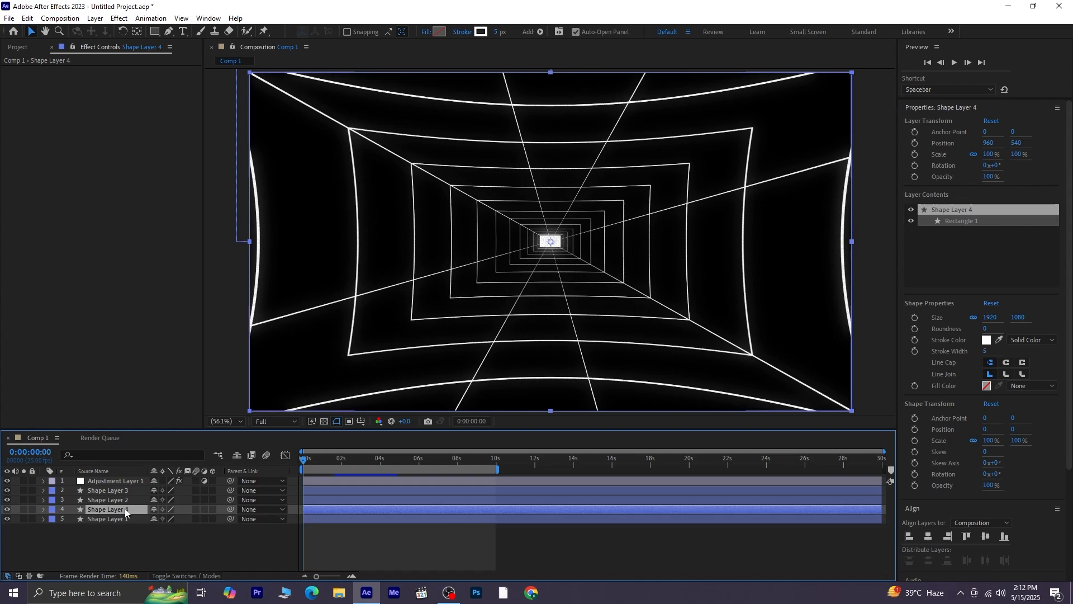
pyautogui.click(43, 509)
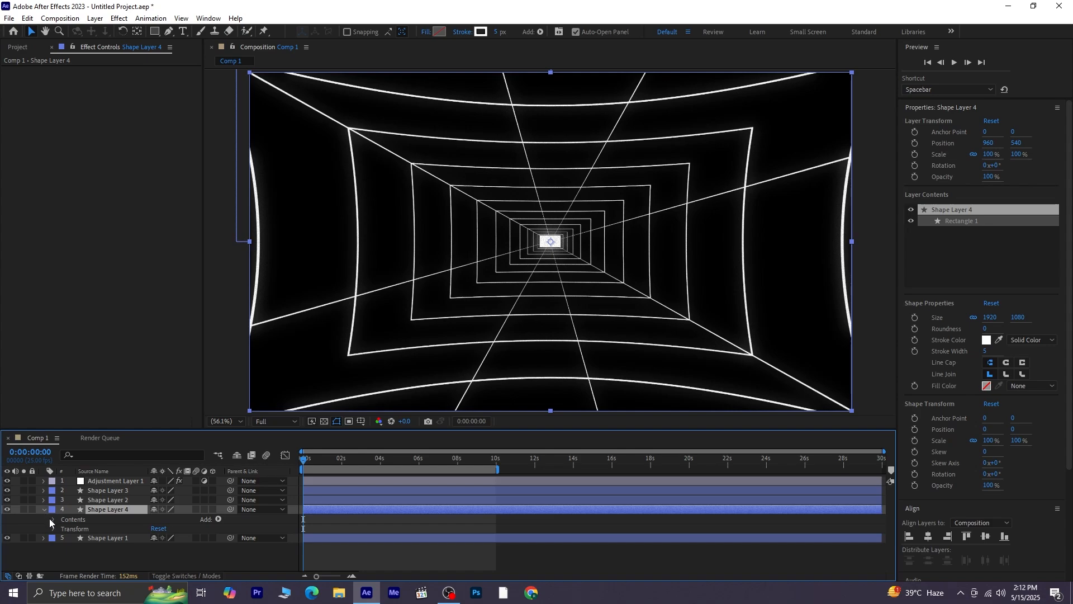
pyautogui.click(52, 518)
pyautogui.click(62, 538)
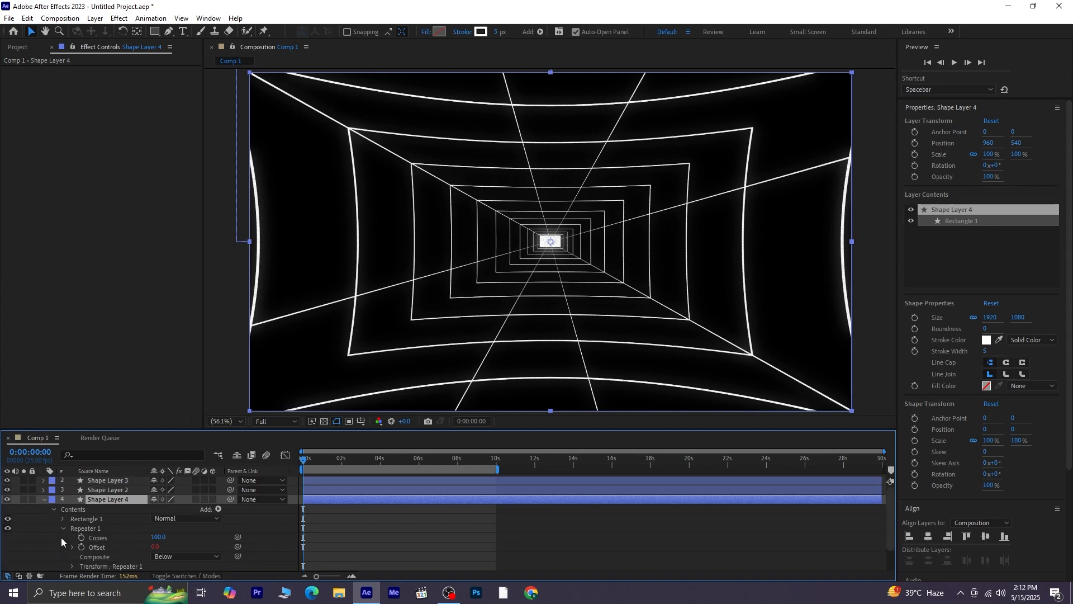
pyautogui.scroll(-2, 101, 550)
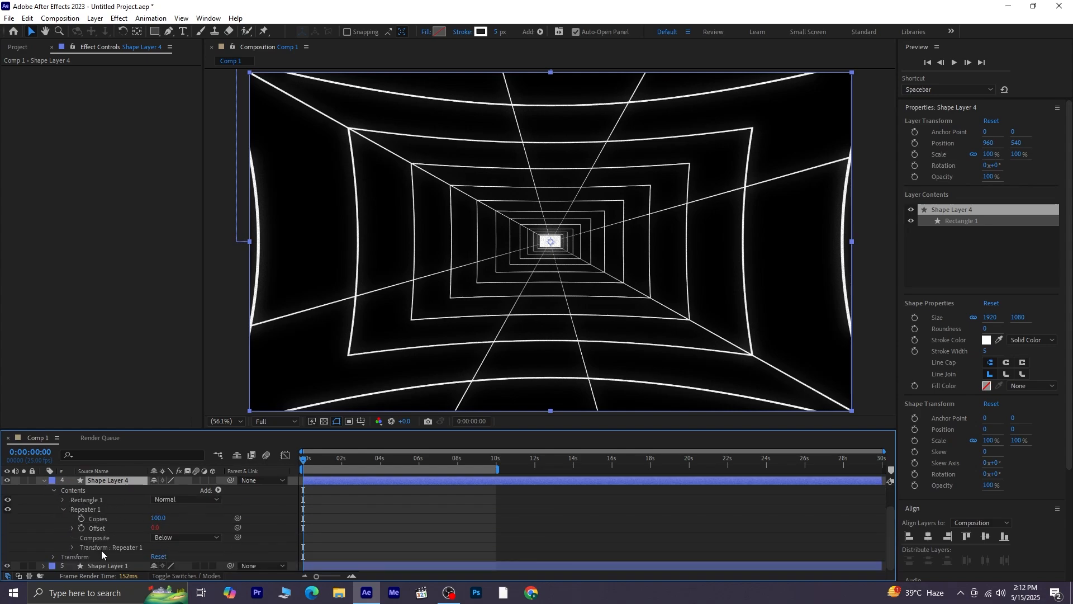
pyautogui.click(72, 548)
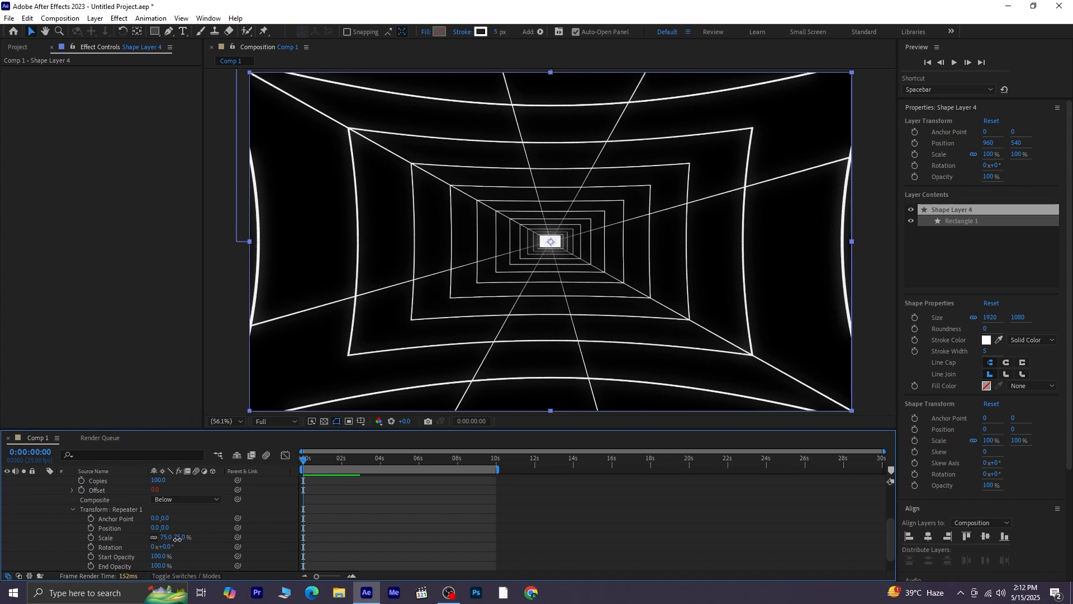
pyautogui.moveTo(177, 538); pyautogui.dragTo(176, 543)
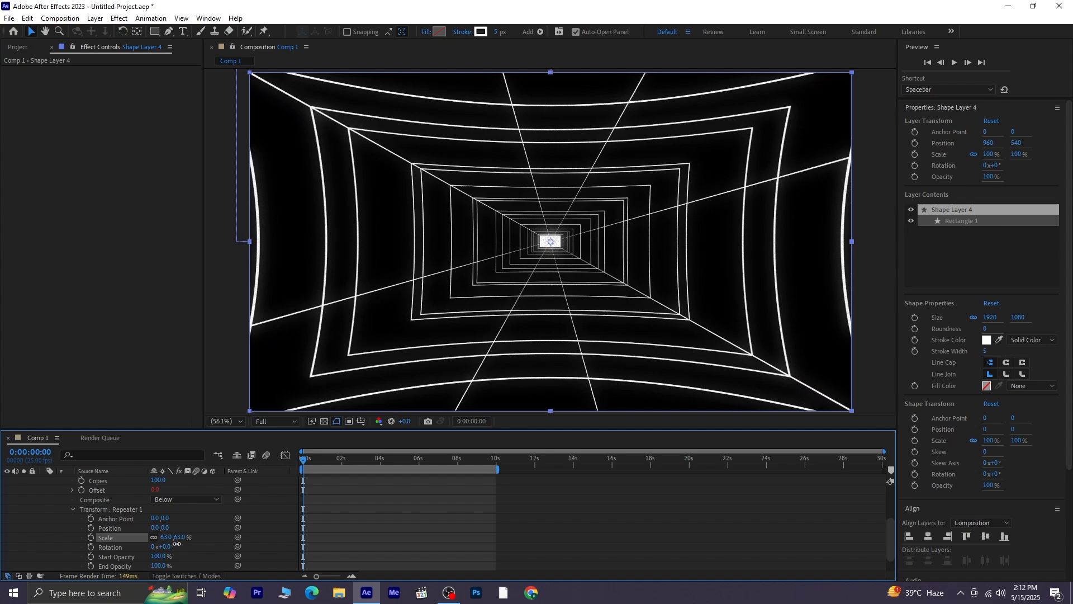
# Change the stroke colour of the duplicated rectangle layer to a bright orange
pyautogui.click(482, 34)
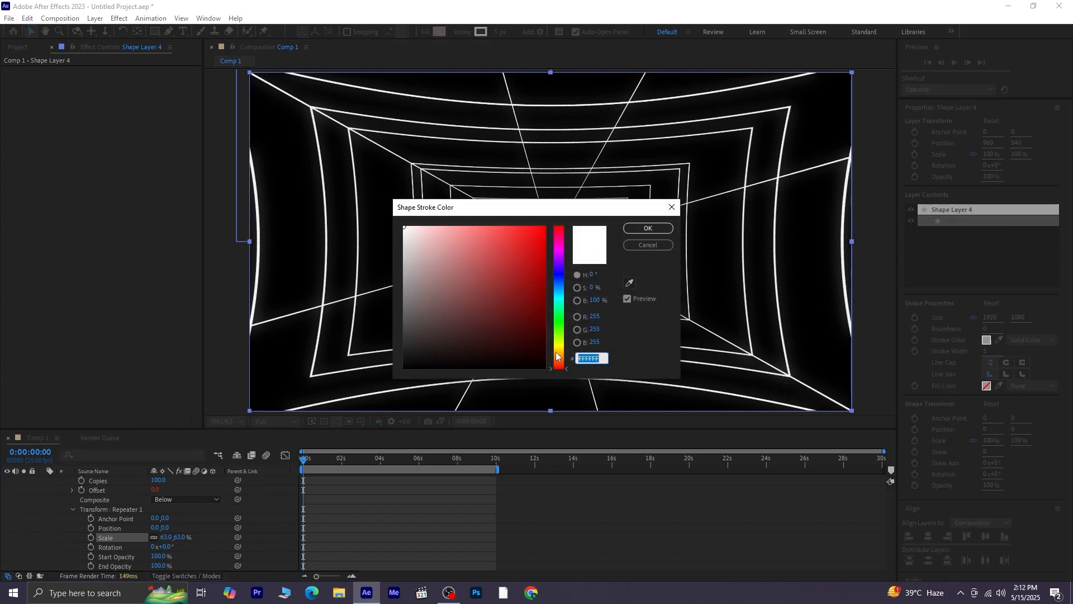
pyautogui.moveTo(557, 355); pyautogui.dragTo(563, 358)
pyautogui.click(502, 242)
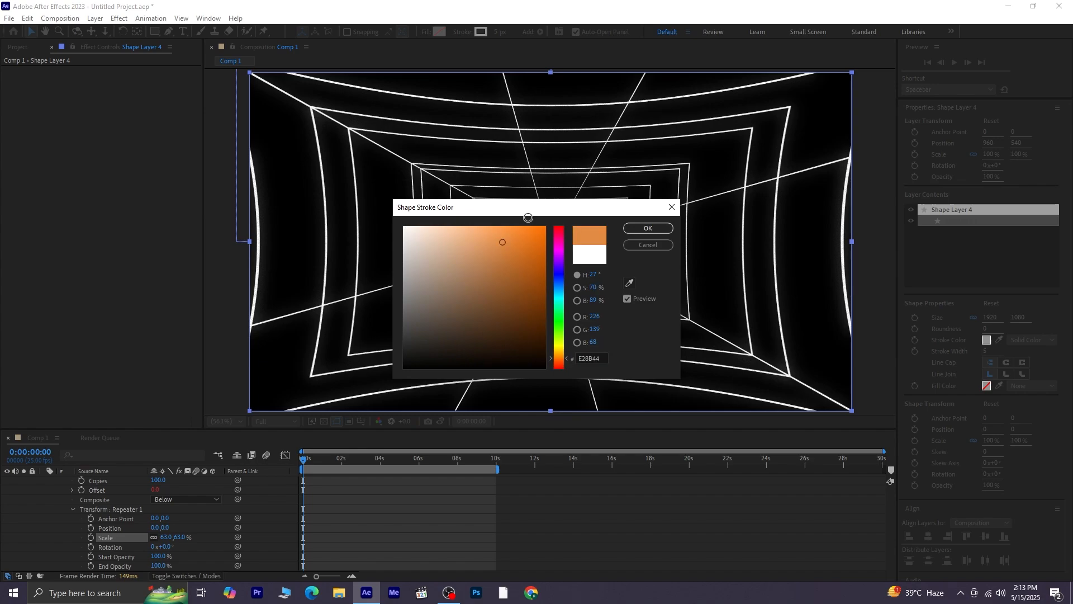
pyautogui.click(647, 228)
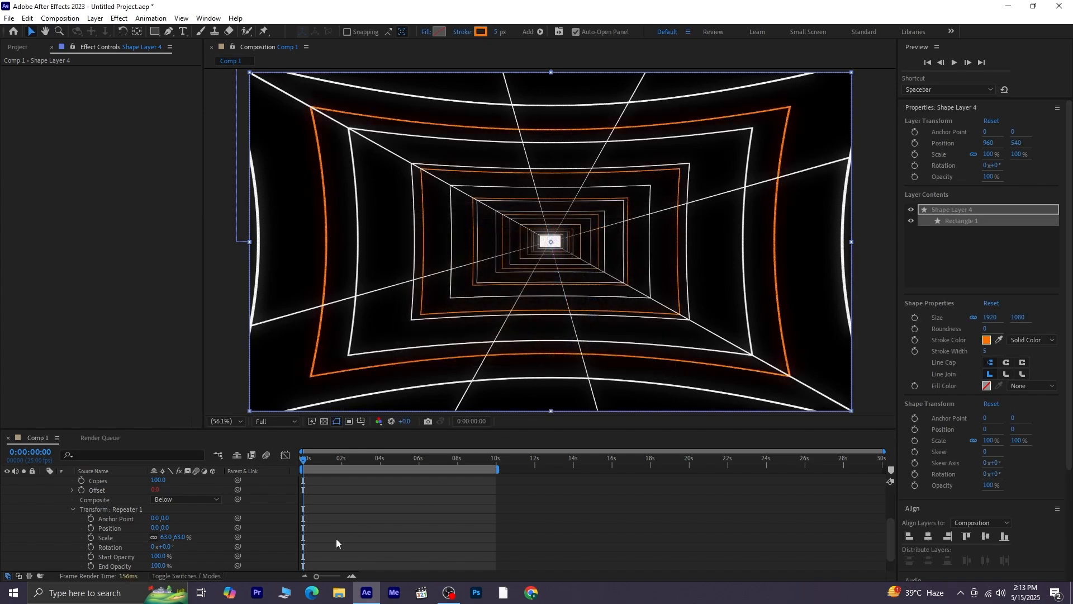
# Add dashes to Stroke 1 of Rectangle 1 on Shape Layer 4 with a dash length of 25
pyautogui.scroll(2, 142, 524)
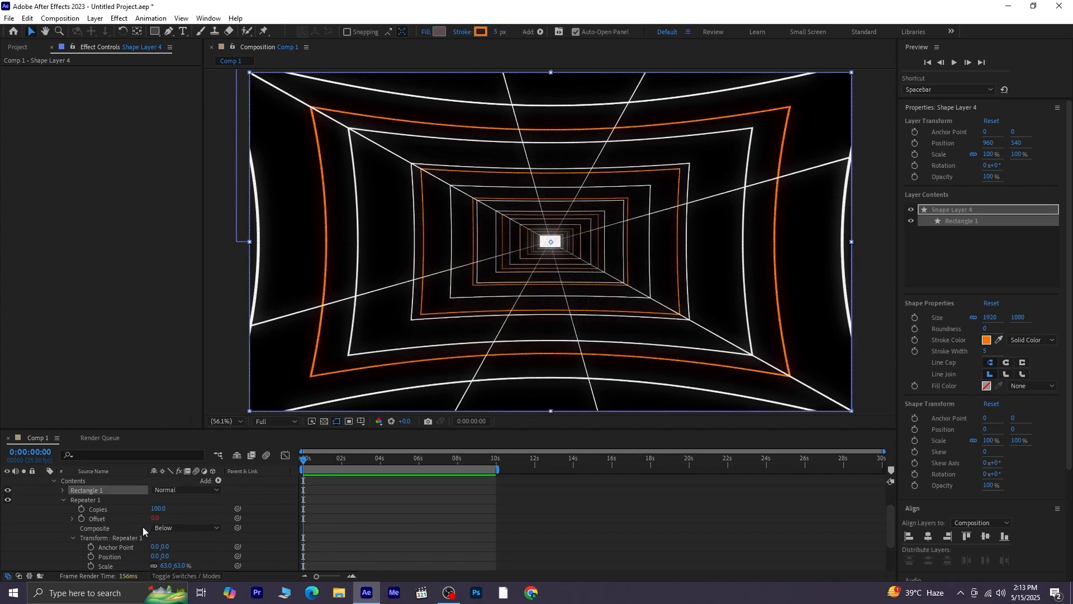
pyautogui.scroll(-3, 112, 528)
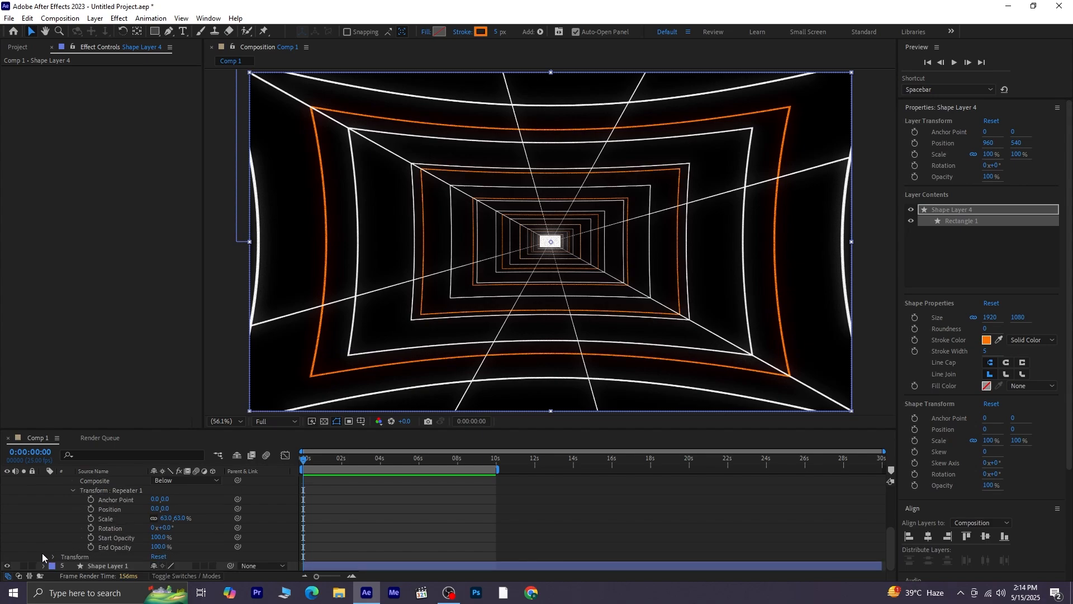
pyautogui.scroll(1, 68, 548)
pyautogui.click(74, 517)
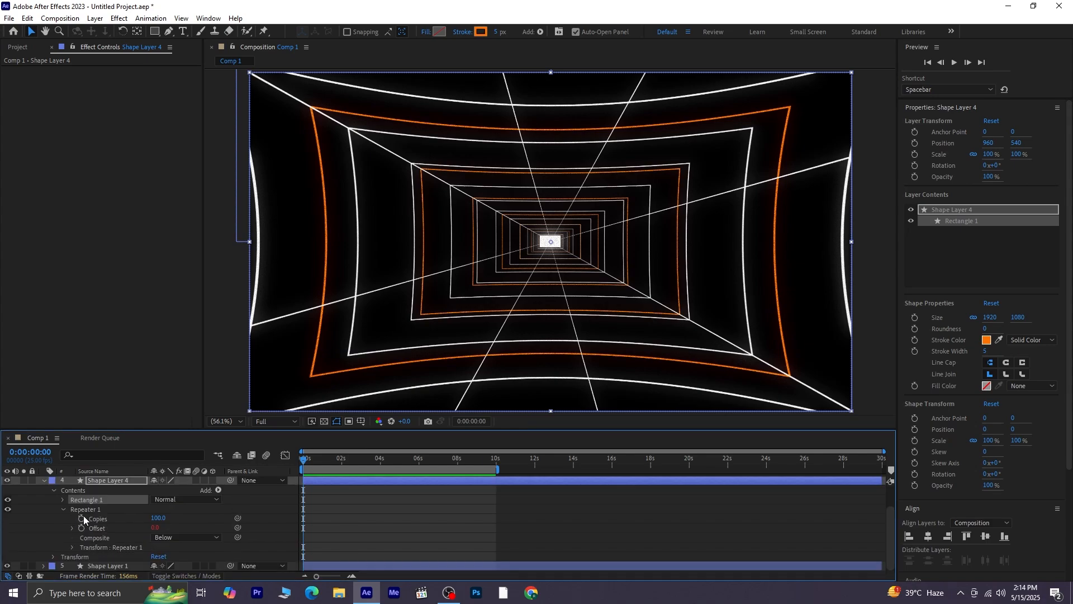
pyautogui.click(64, 509)
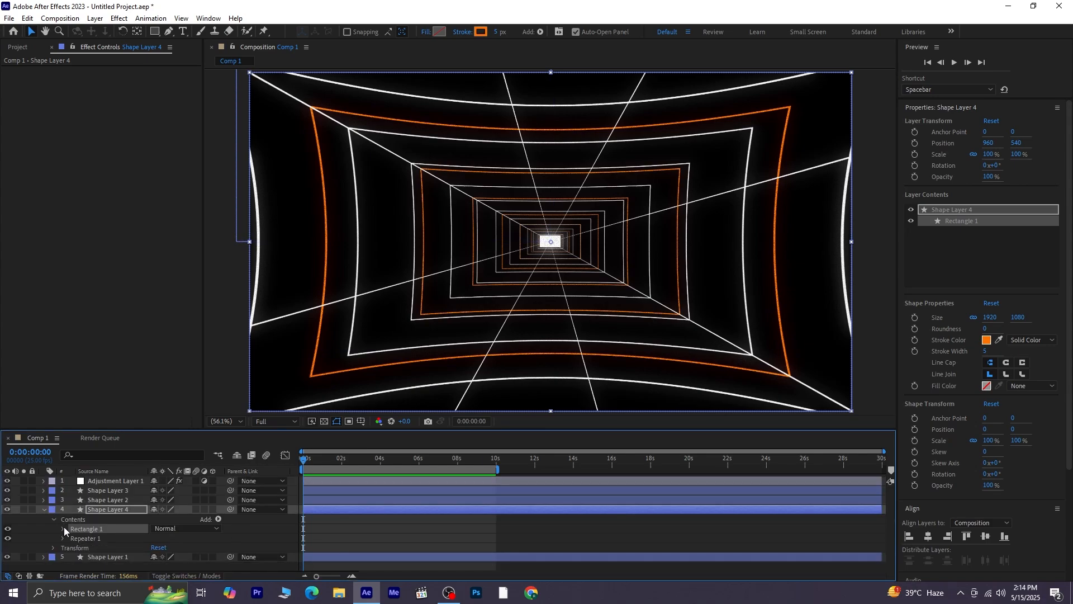
pyautogui.click(64, 527)
pyautogui.scroll(-1, 159, 533)
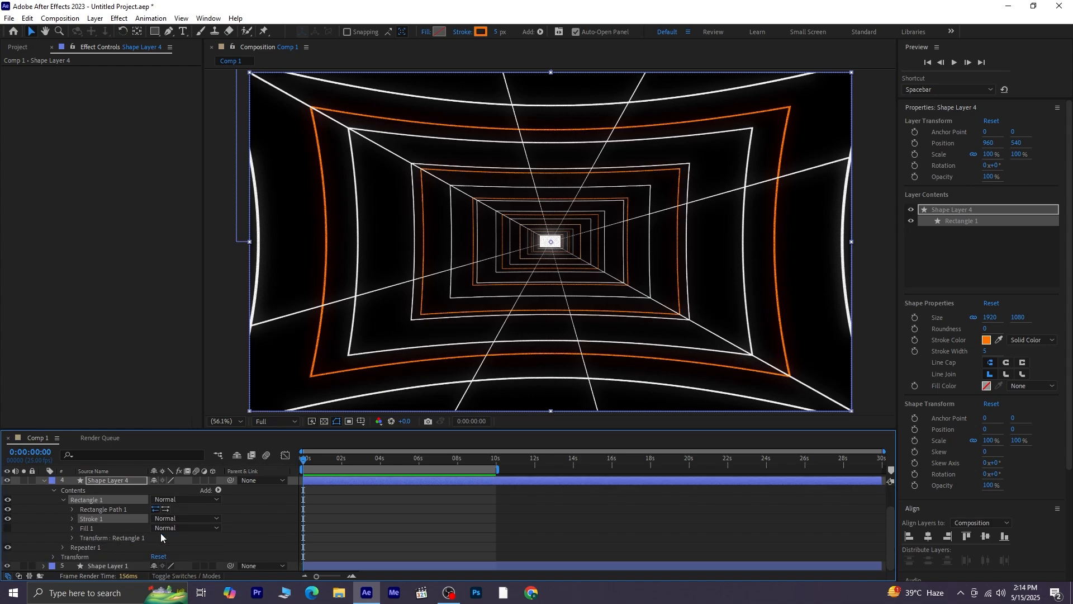
pyautogui.click(72, 519)
pyautogui.scroll(-1, 100, 518)
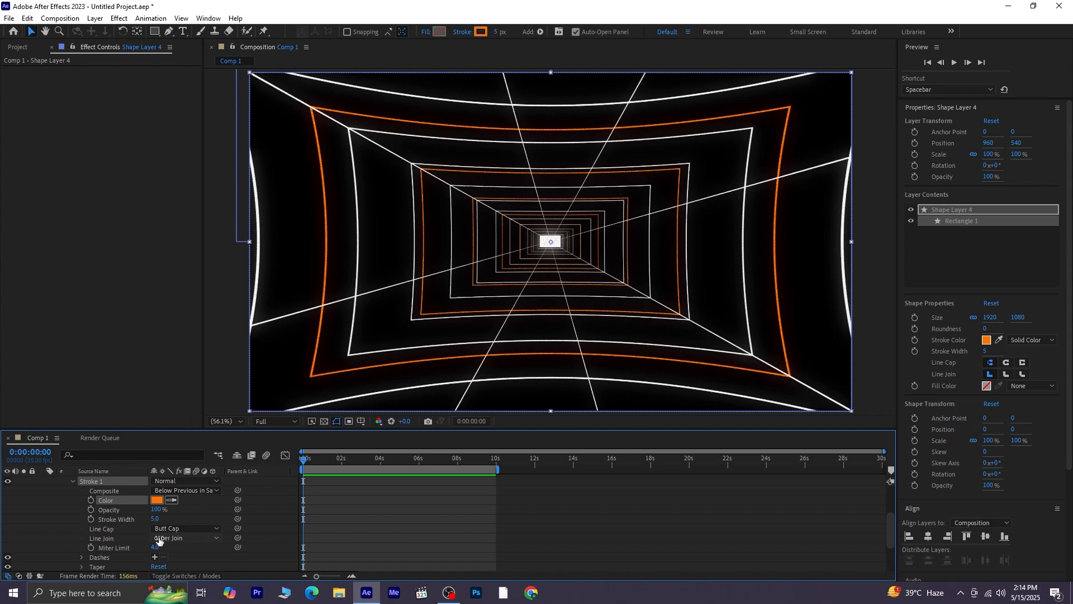
pyautogui.scroll(-2, 142, 538)
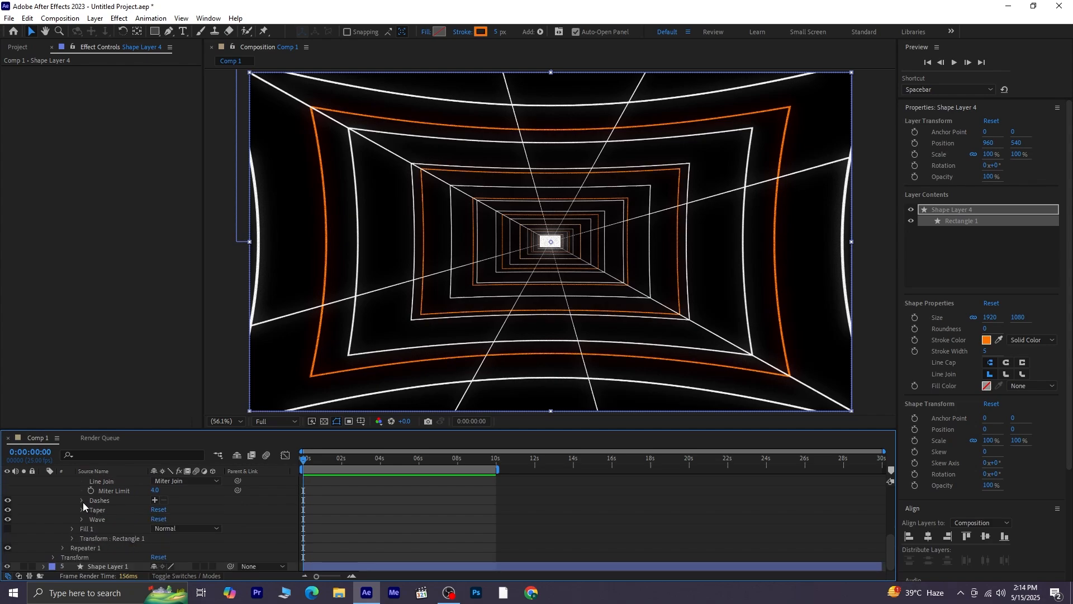
pyautogui.click(154, 500)
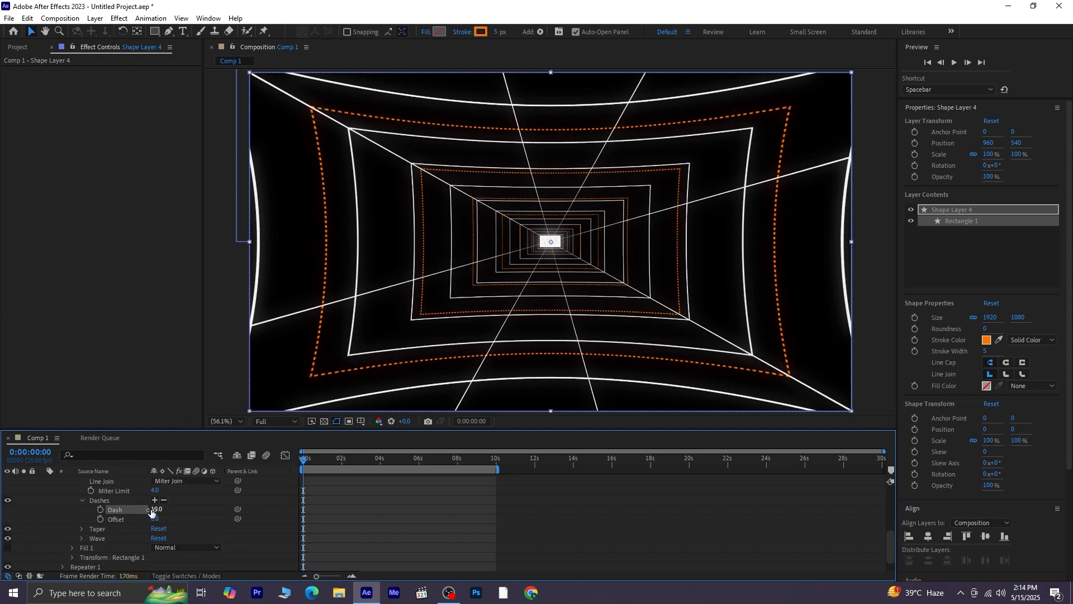
pyautogui.moveTo(159, 508); pyautogui.dragTo(164, 509)
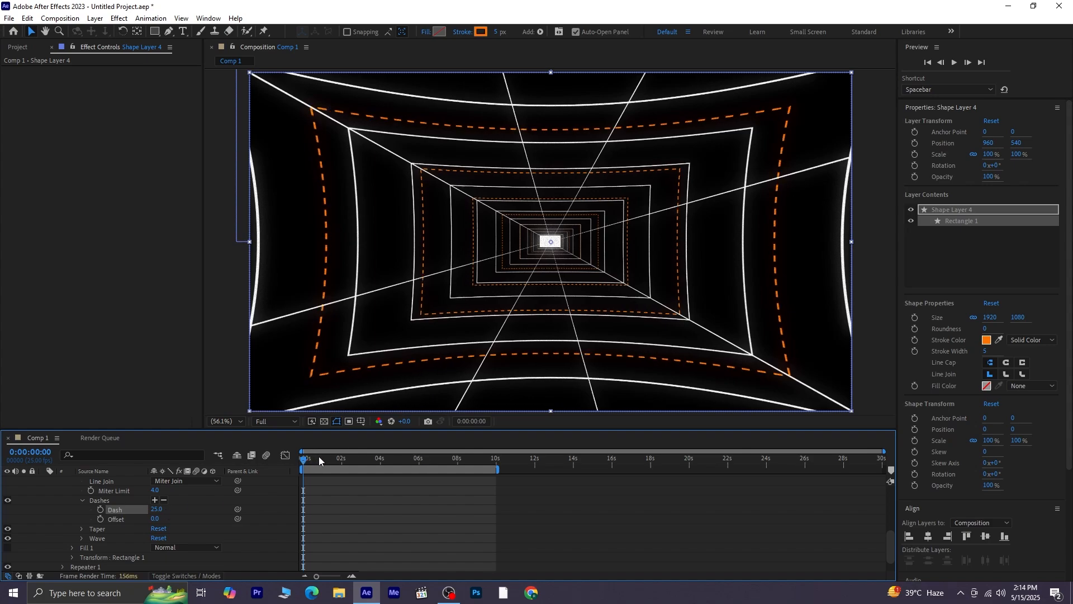
# Try a 7 px stroke width on the dashed orange rectangles and play back the animation from the start
pyautogui.moveTo(306, 460); pyautogui.dragTo(259, 469)
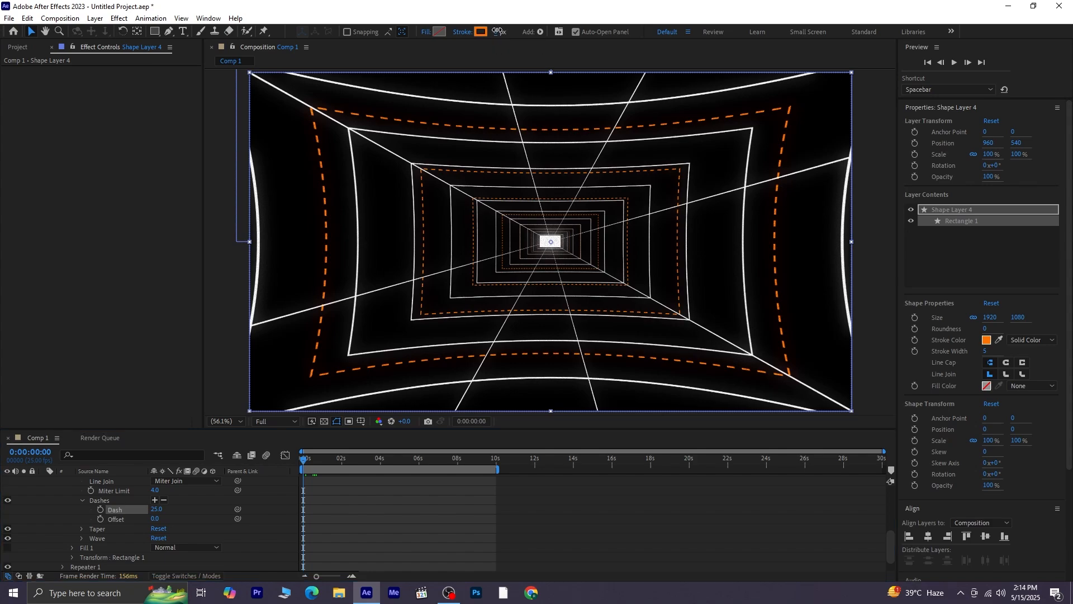
pyautogui.moveTo(500, 32); pyautogui.dragTo(503, 34)
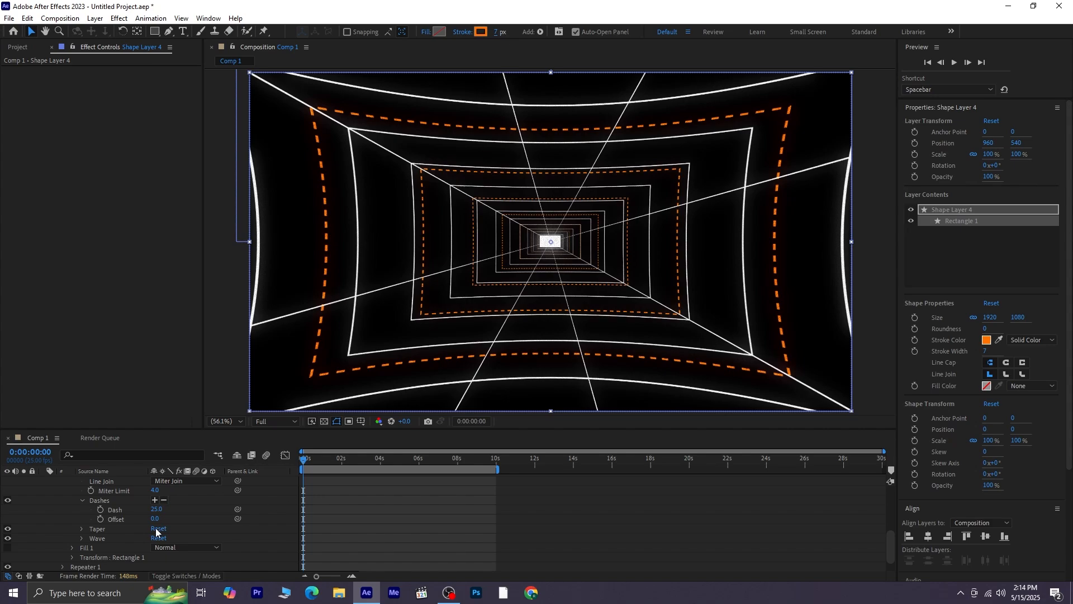
pyautogui.scroll(1, 166, 521)
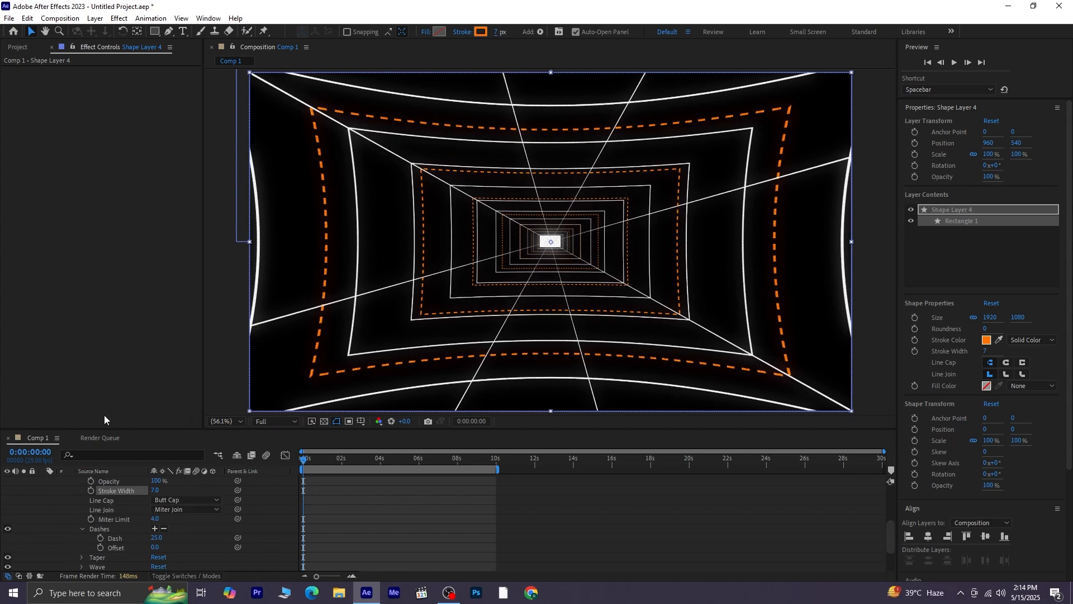
pyautogui.press('space')
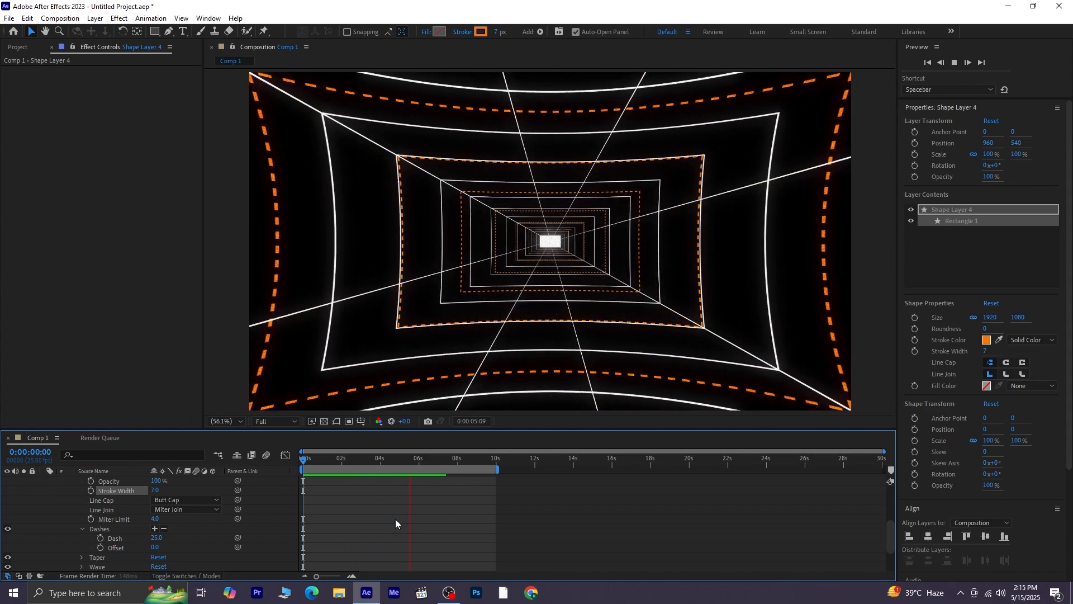
pyautogui.press('space')
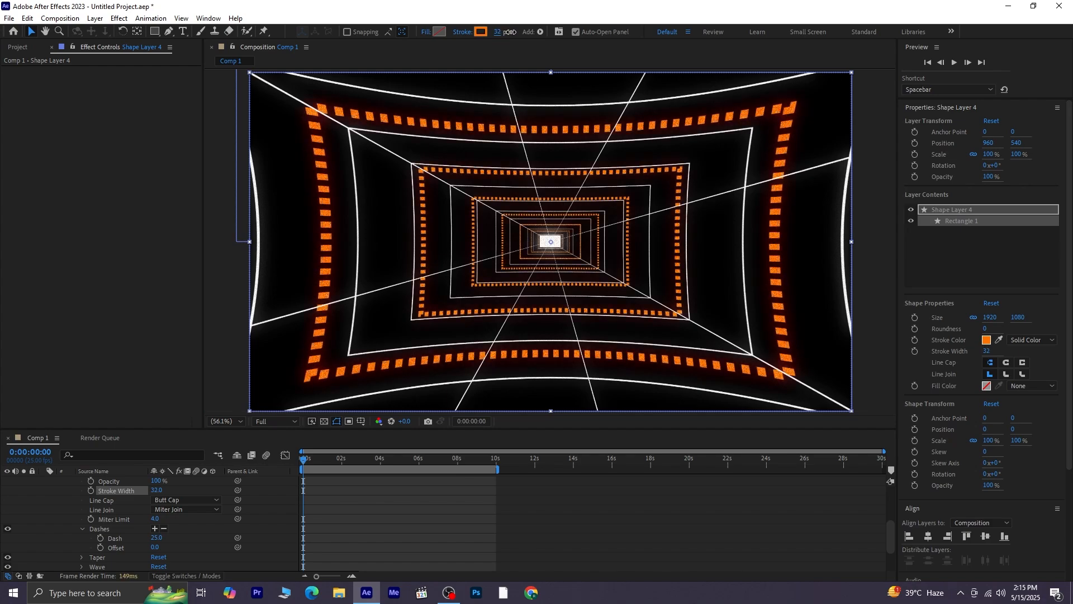
# Thicken the dashed orange stroke to 21 px, reduce Shape Layer 4's listed properties to Opacity, and preview the animation
pyautogui.scroll(5, 125, 535)
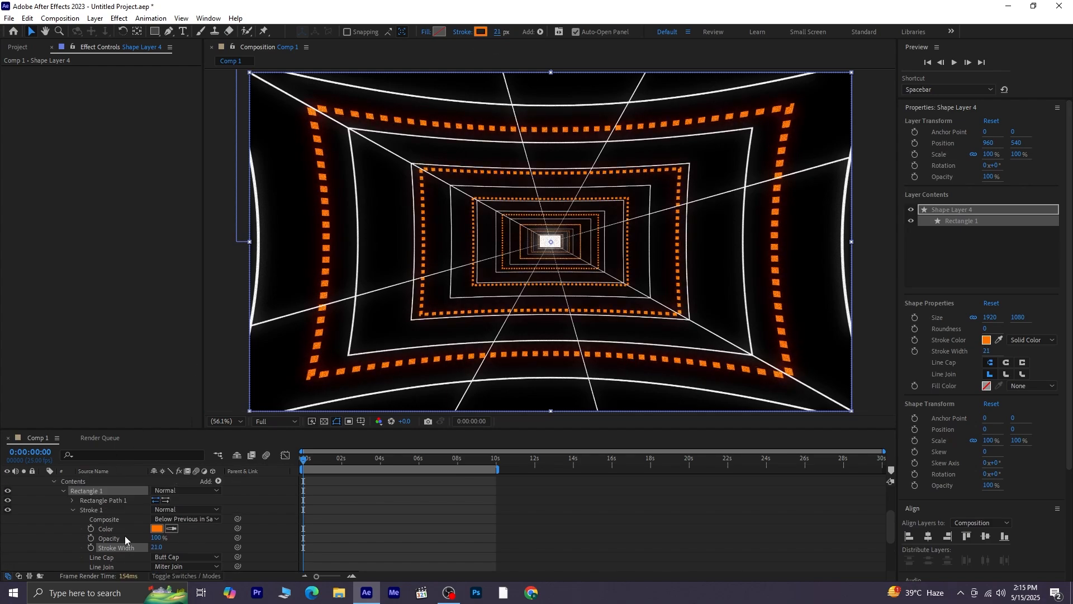
pyautogui.press('t')
pyautogui.press('space')
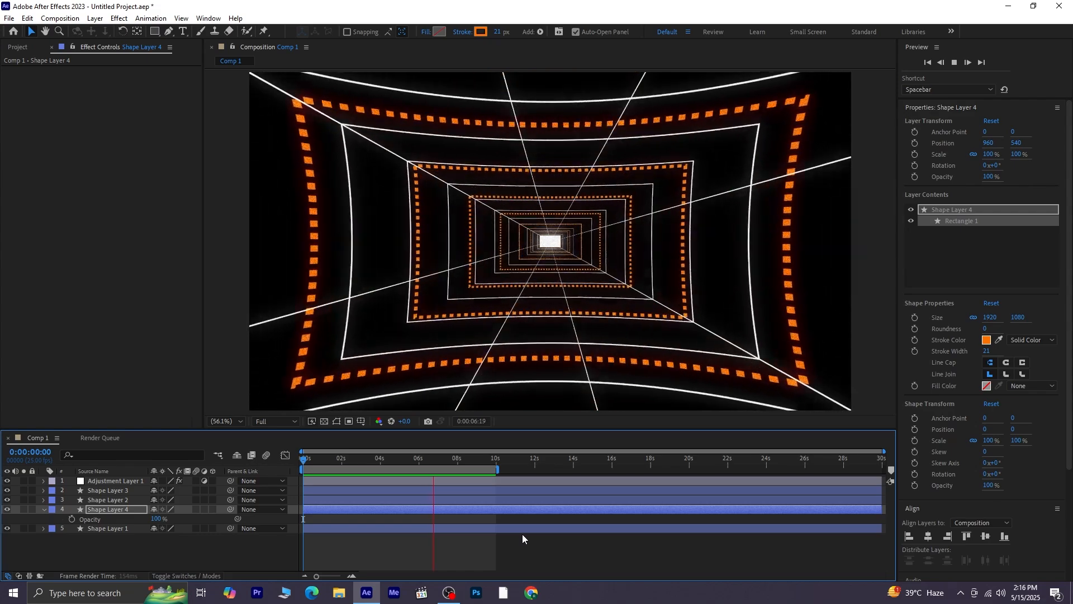
pyautogui.press('space')
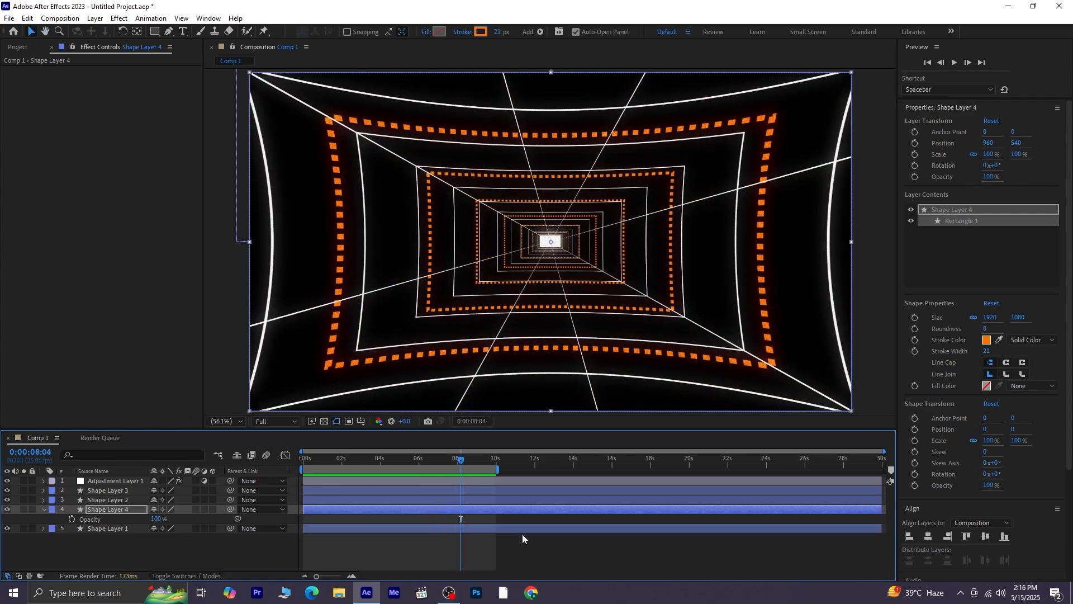